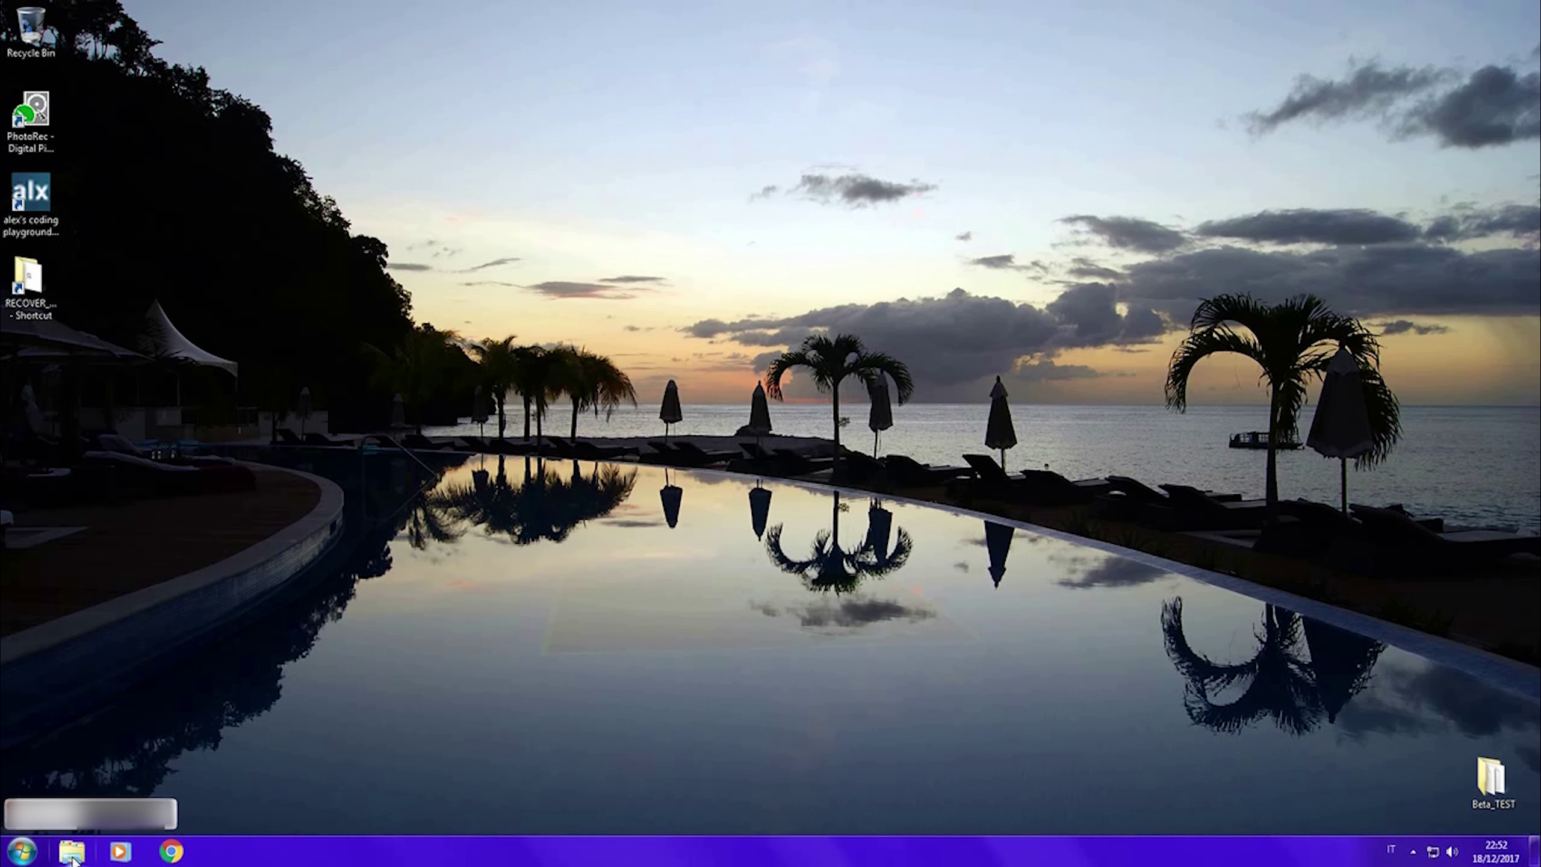
# Step: Open the Computer drive list and cancel formatting of Removable Disk (H:)
pyautogui.click(72, 851)
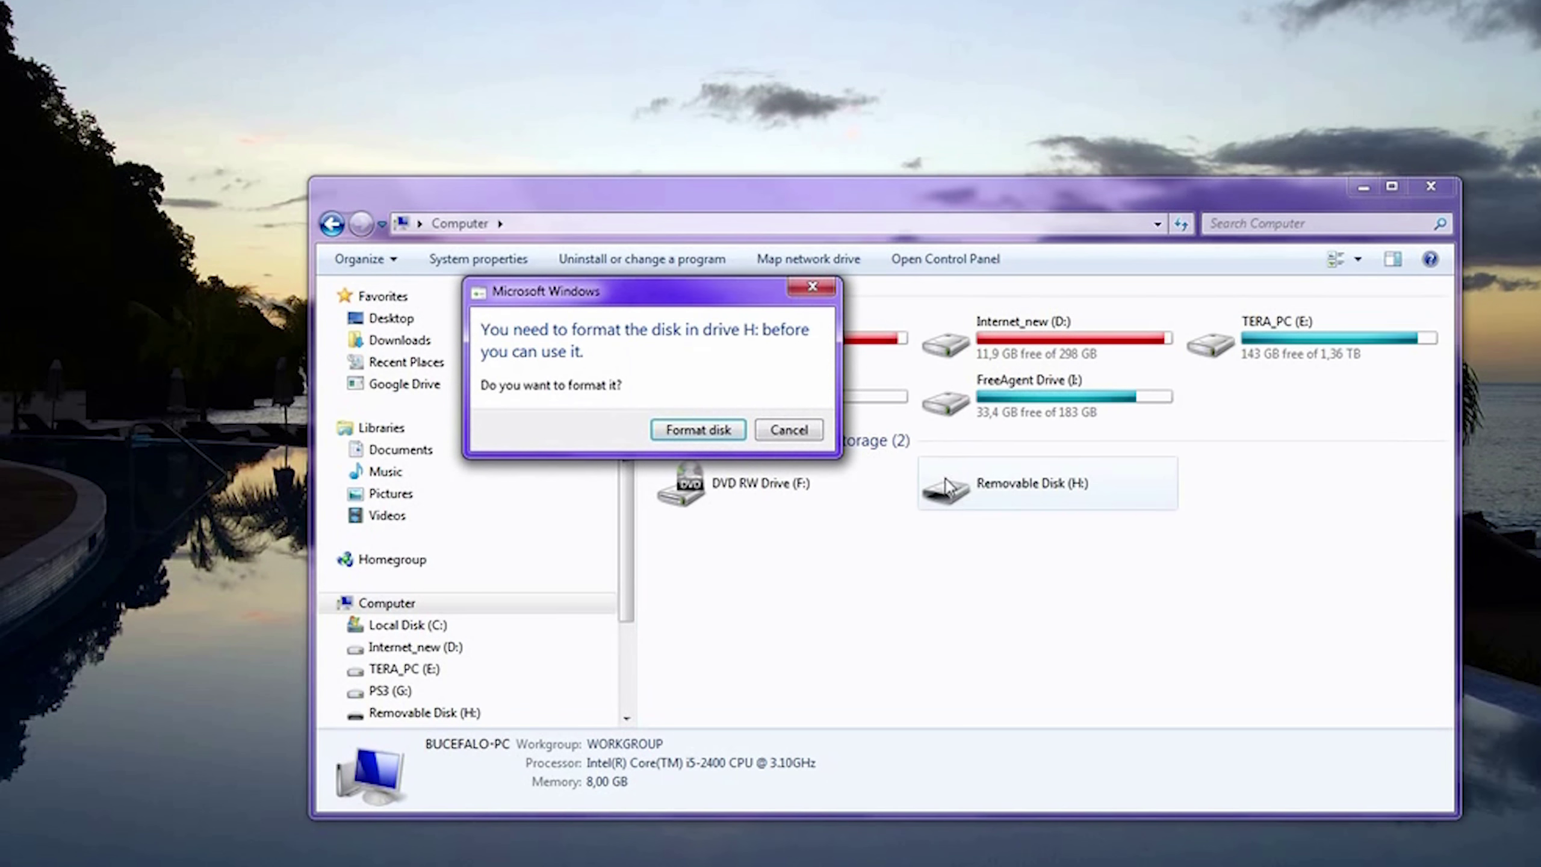
pyautogui.moveTo(724, 296); pyautogui.dragTo(1065, 561)
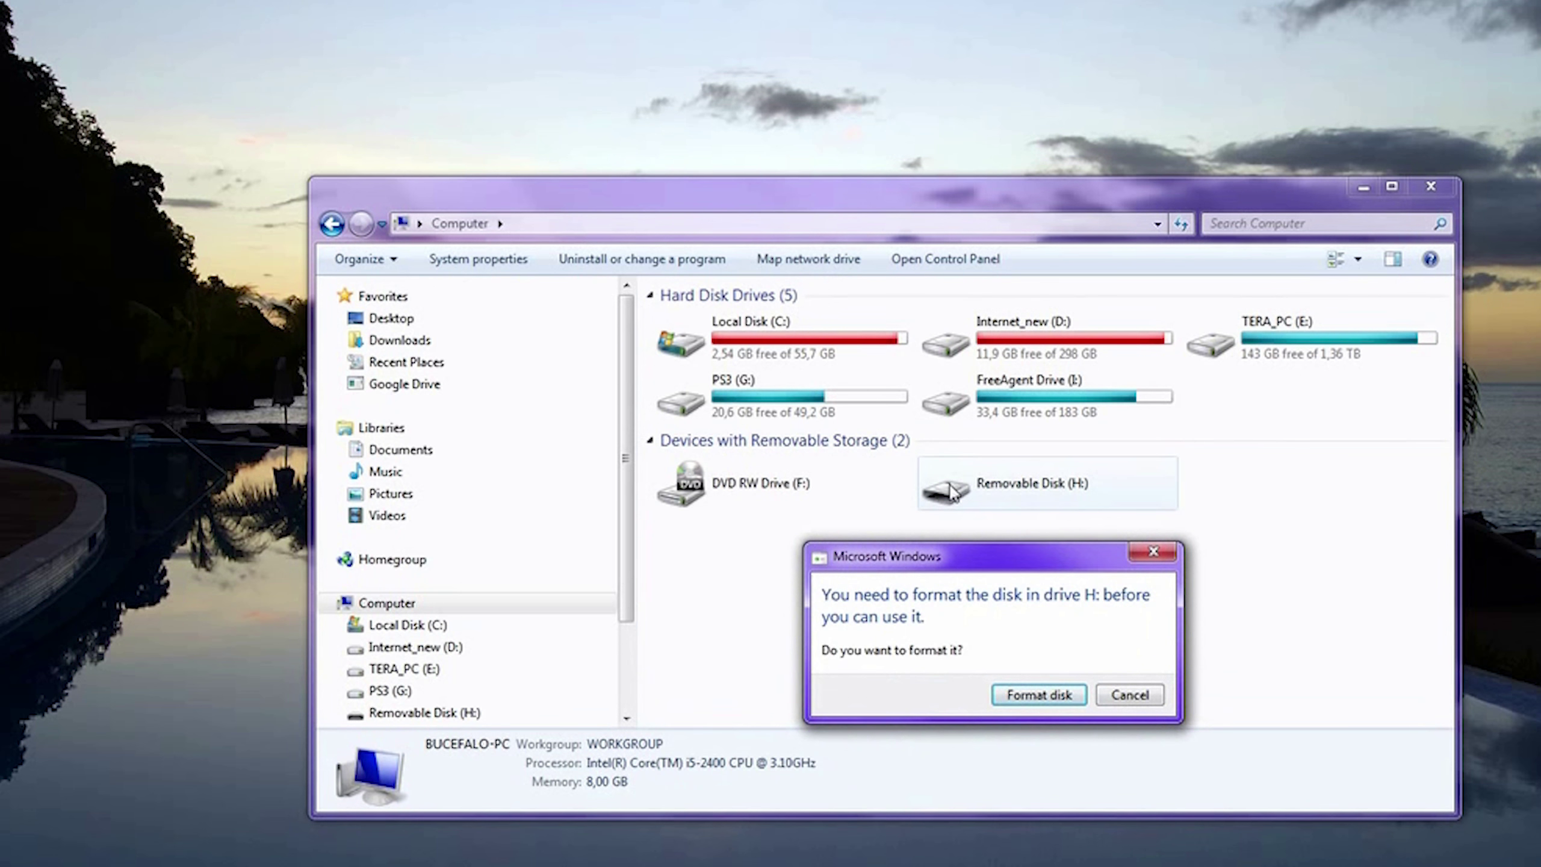
pyautogui.click(1145, 698)
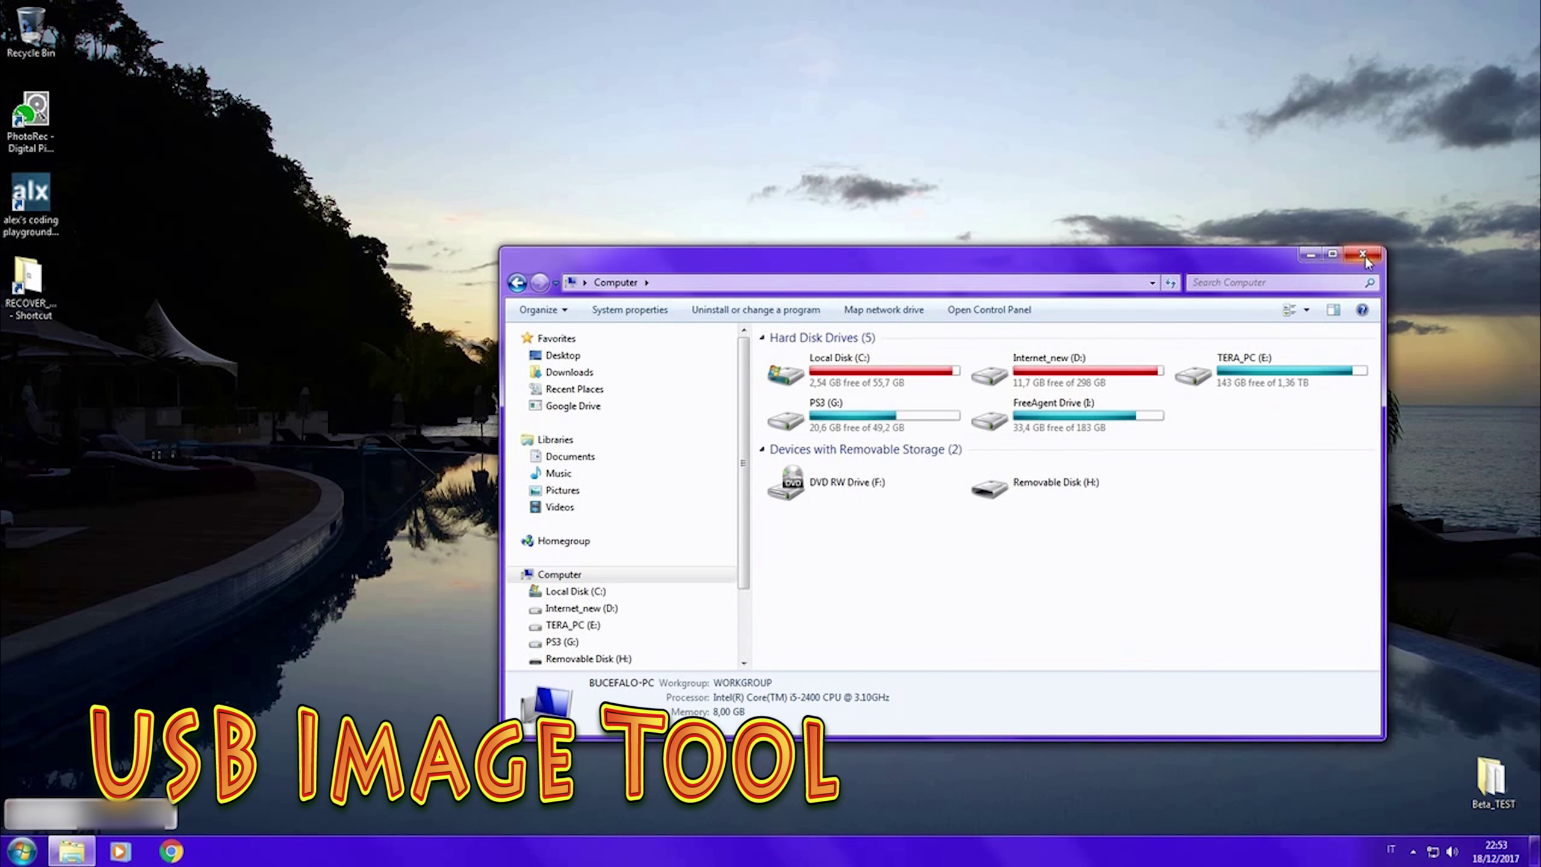
# Step: Close the drive list and start downloading USB Image Tool 1.74 from its download page
pyautogui.click(1363, 255)
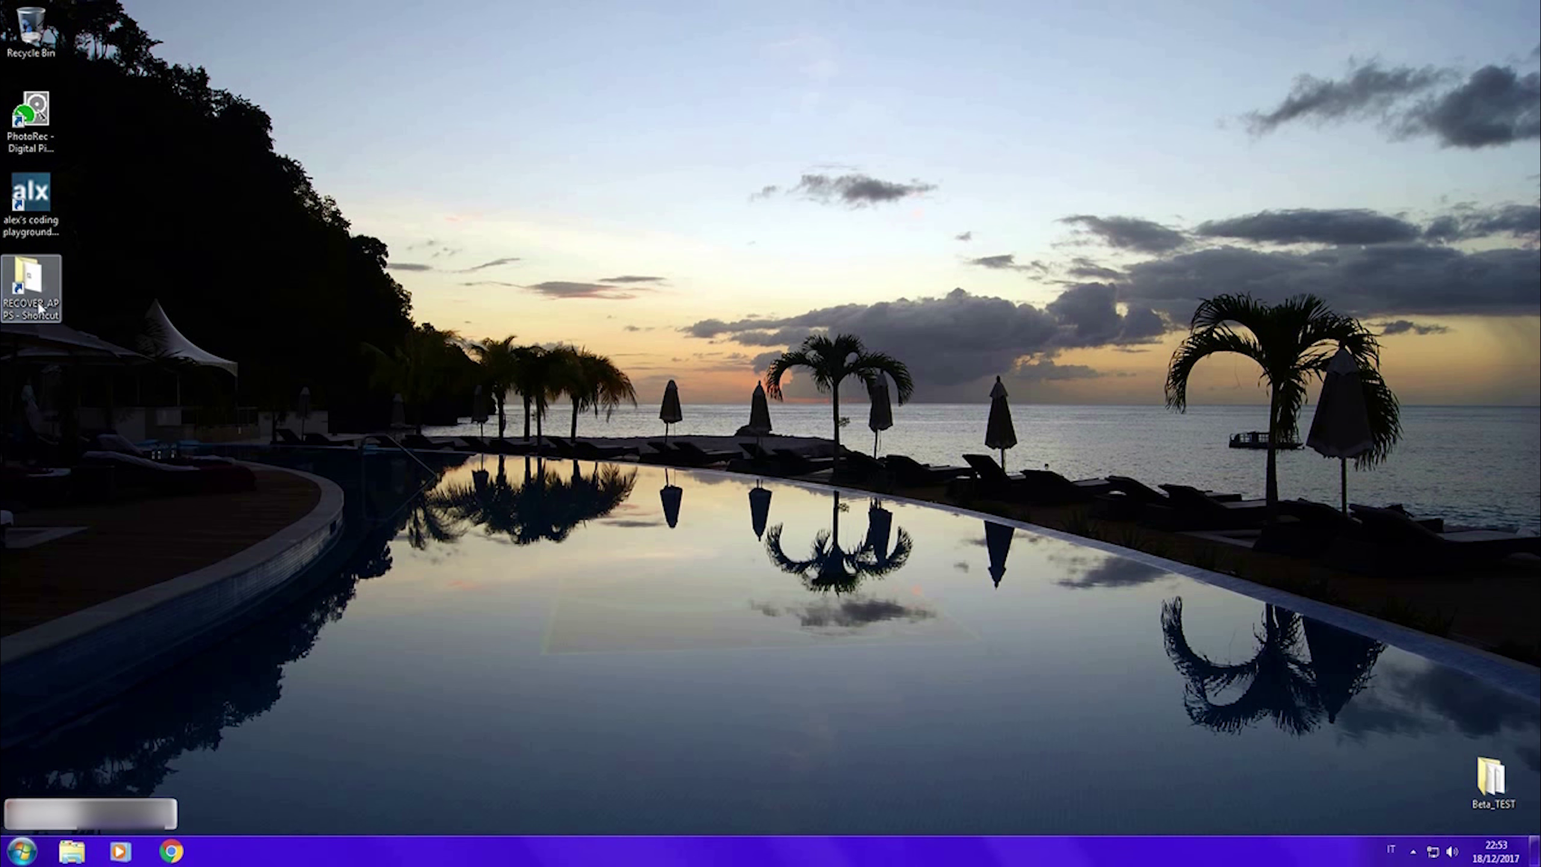
pyautogui.doubleClick(25, 201)
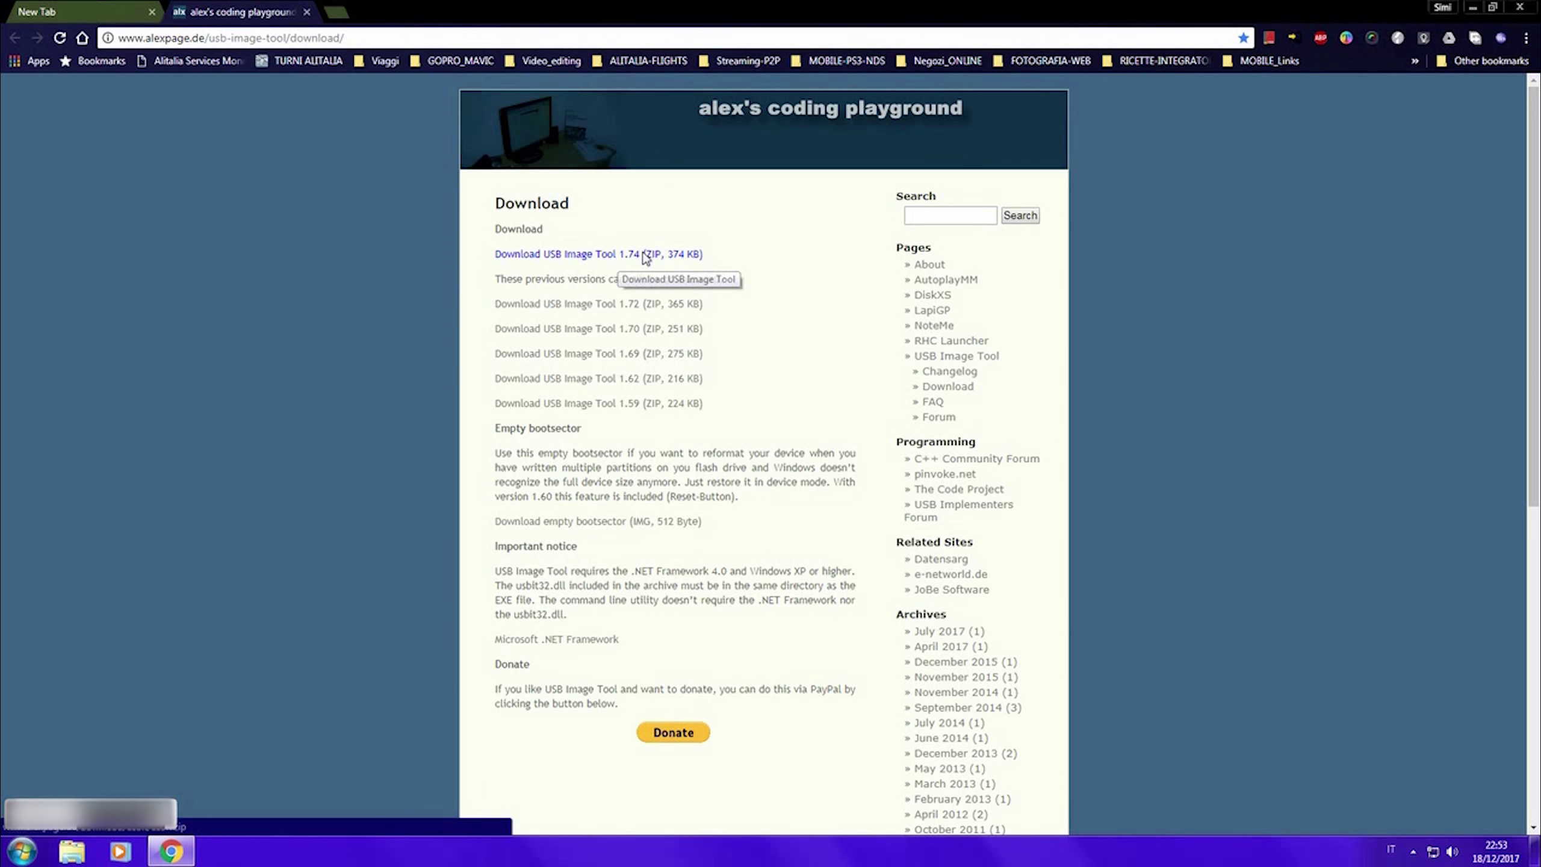
pyautogui.click(645, 255)
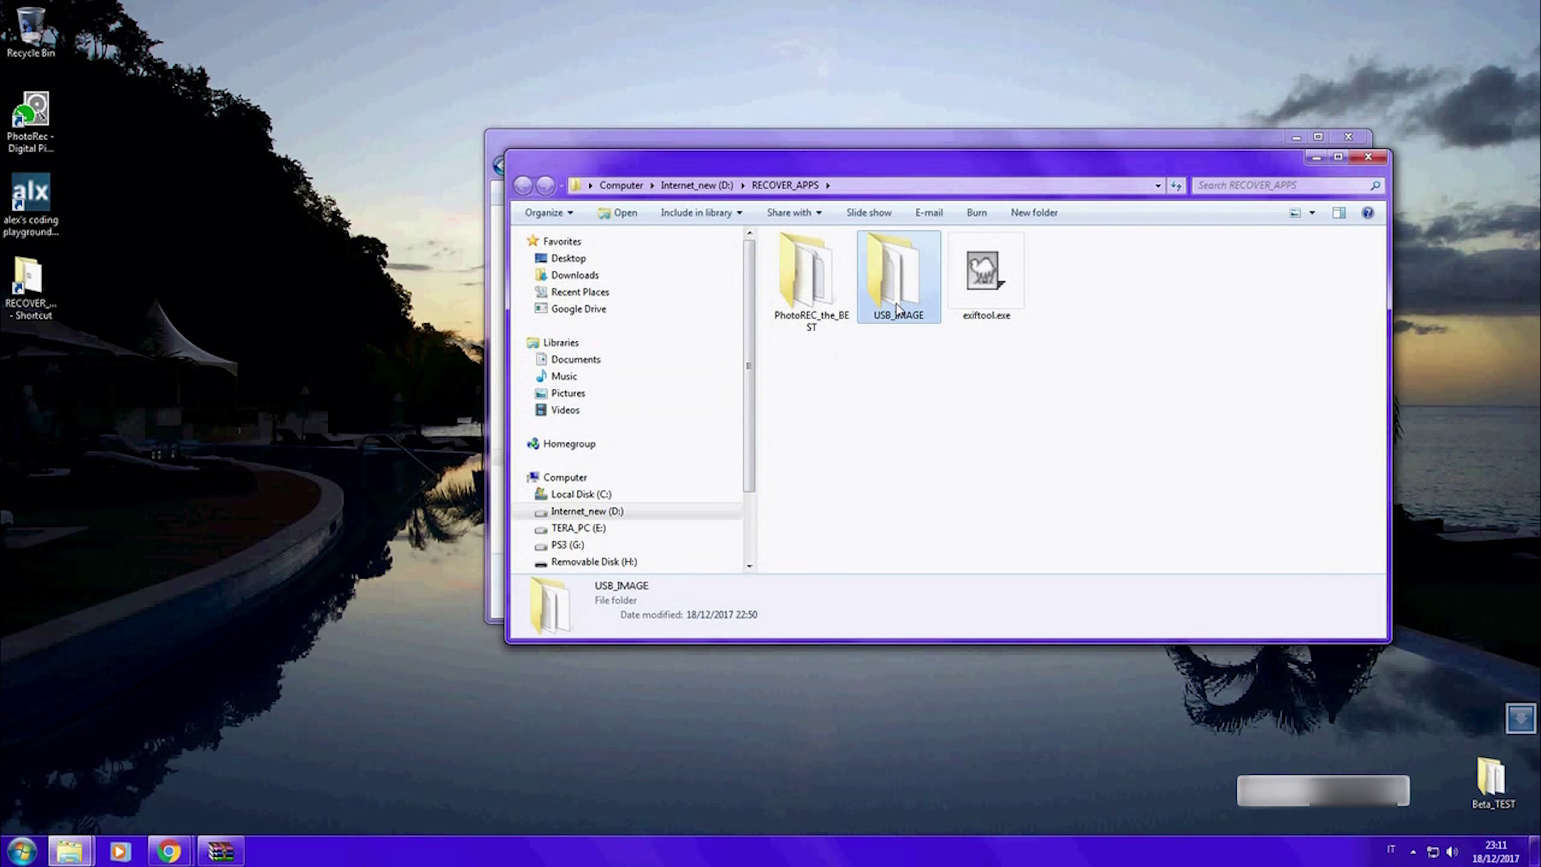
# Step: Run USB Image Tool from USB_IMAGE and back up the SD card as test_card.img
pyautogui.doubleClick(889, 291)
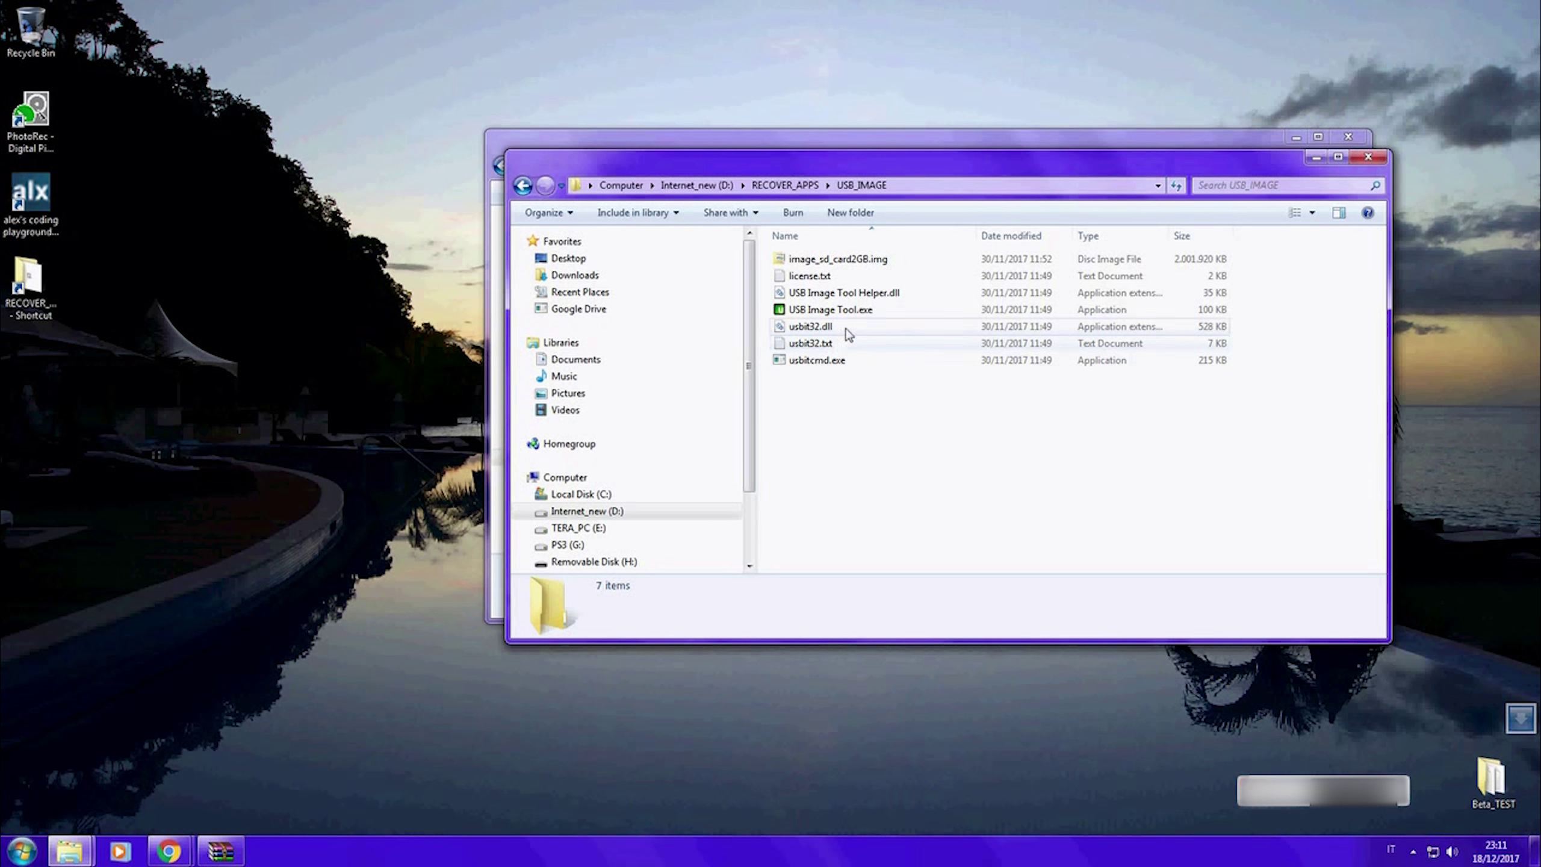
pyautogui.doubleClick(861, 311)
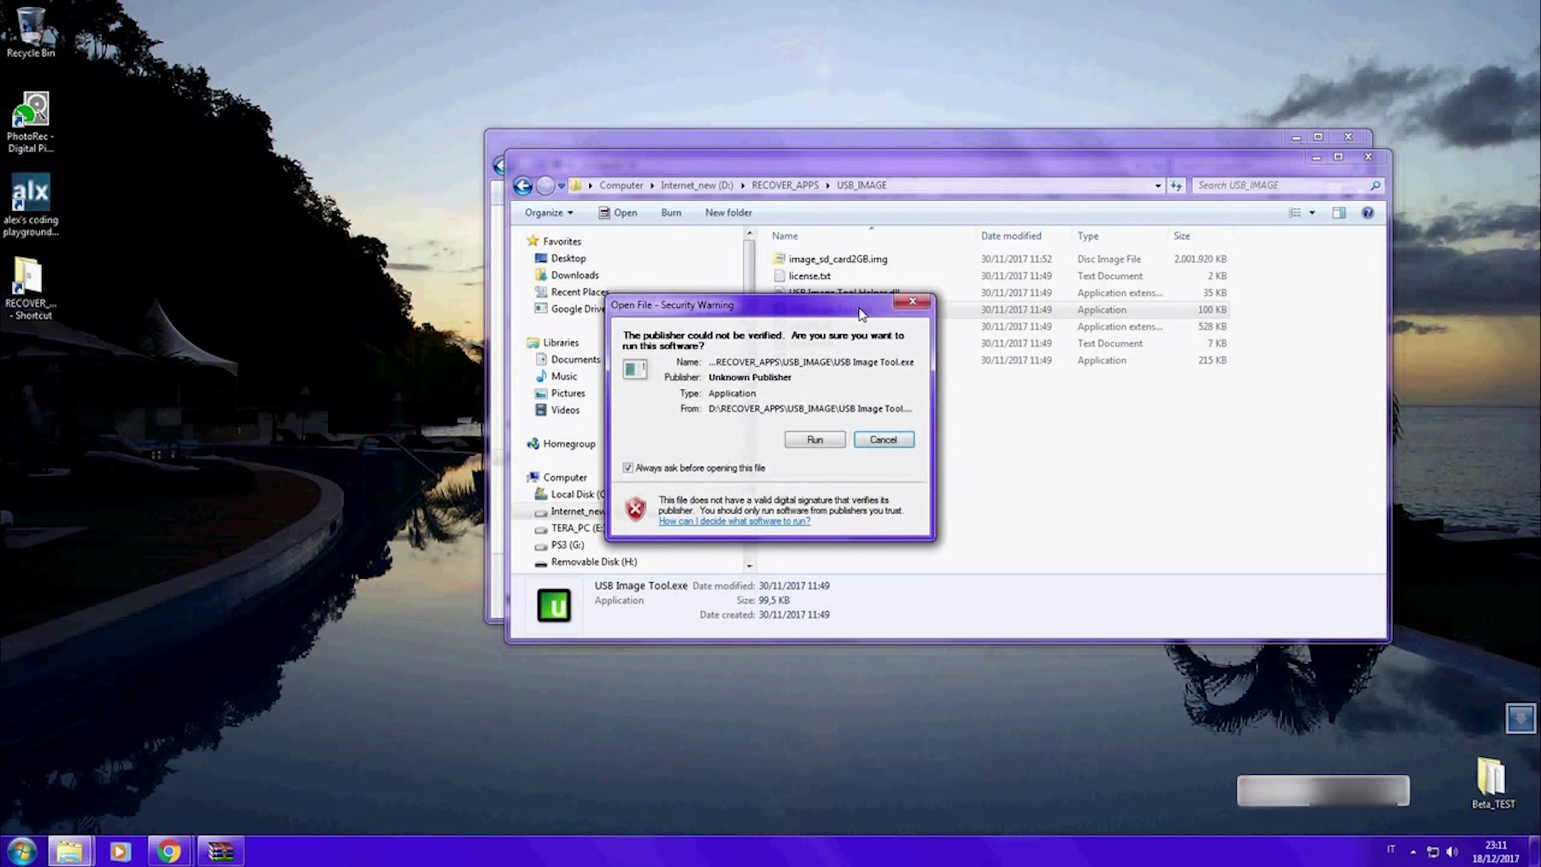
pyautogui.click(815, 439)
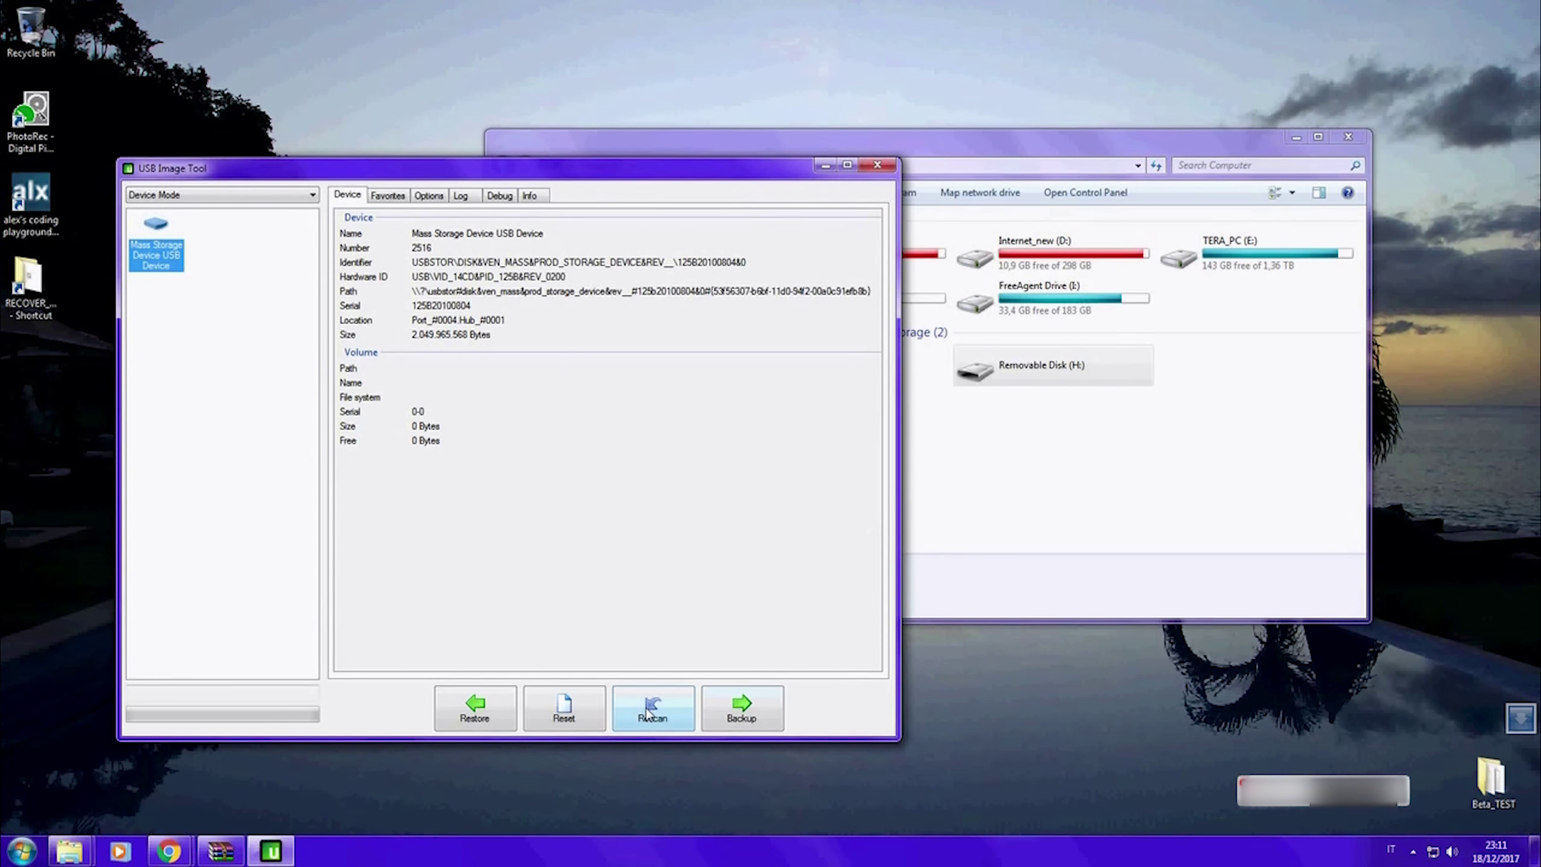
pyautogui.click(730, 720)
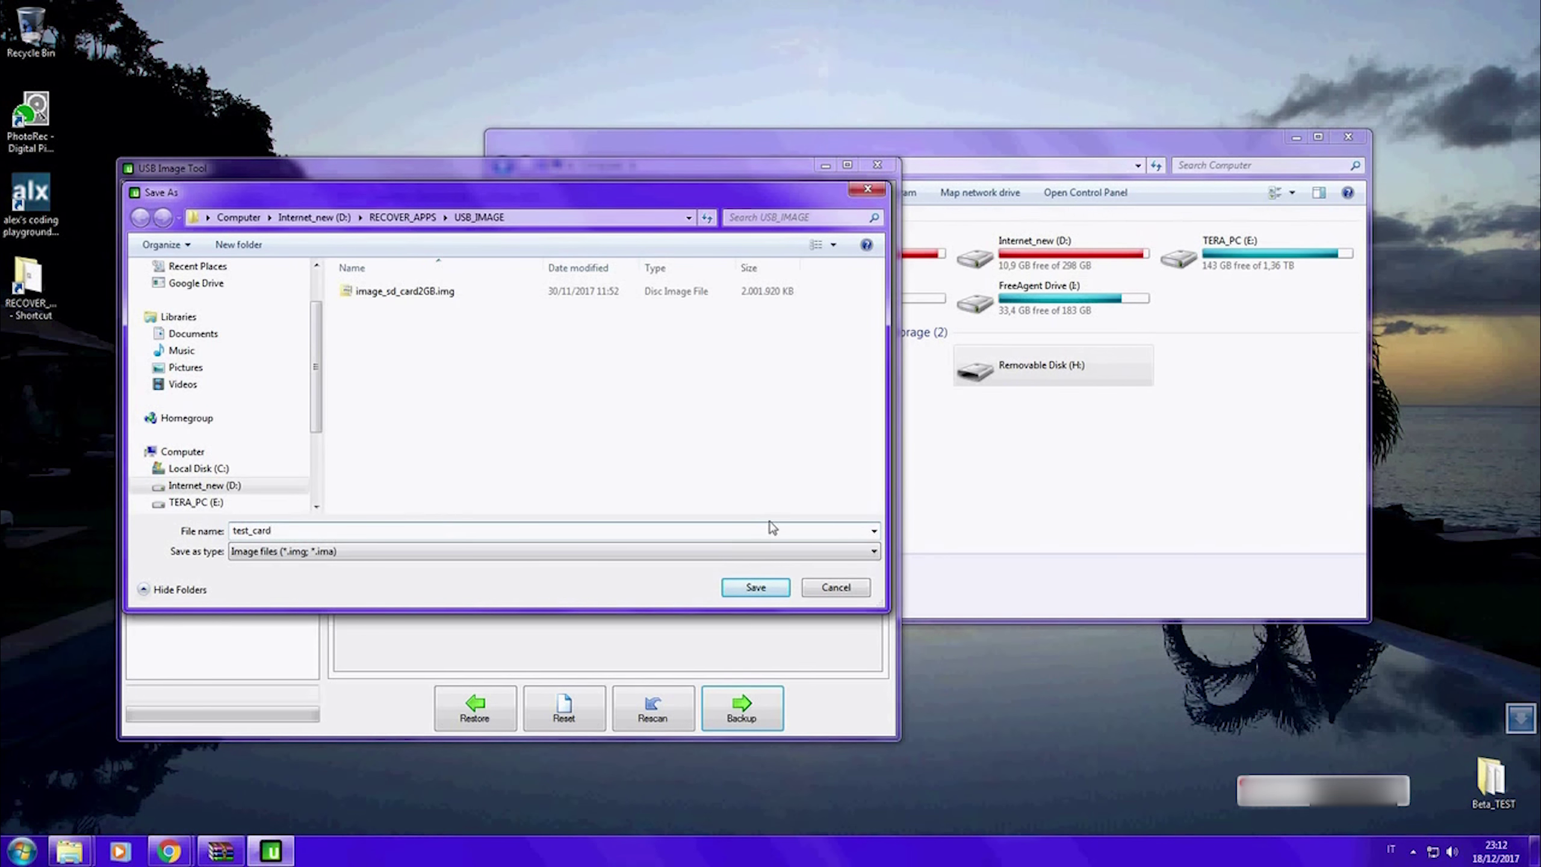
pyautogui.click(756, 587)
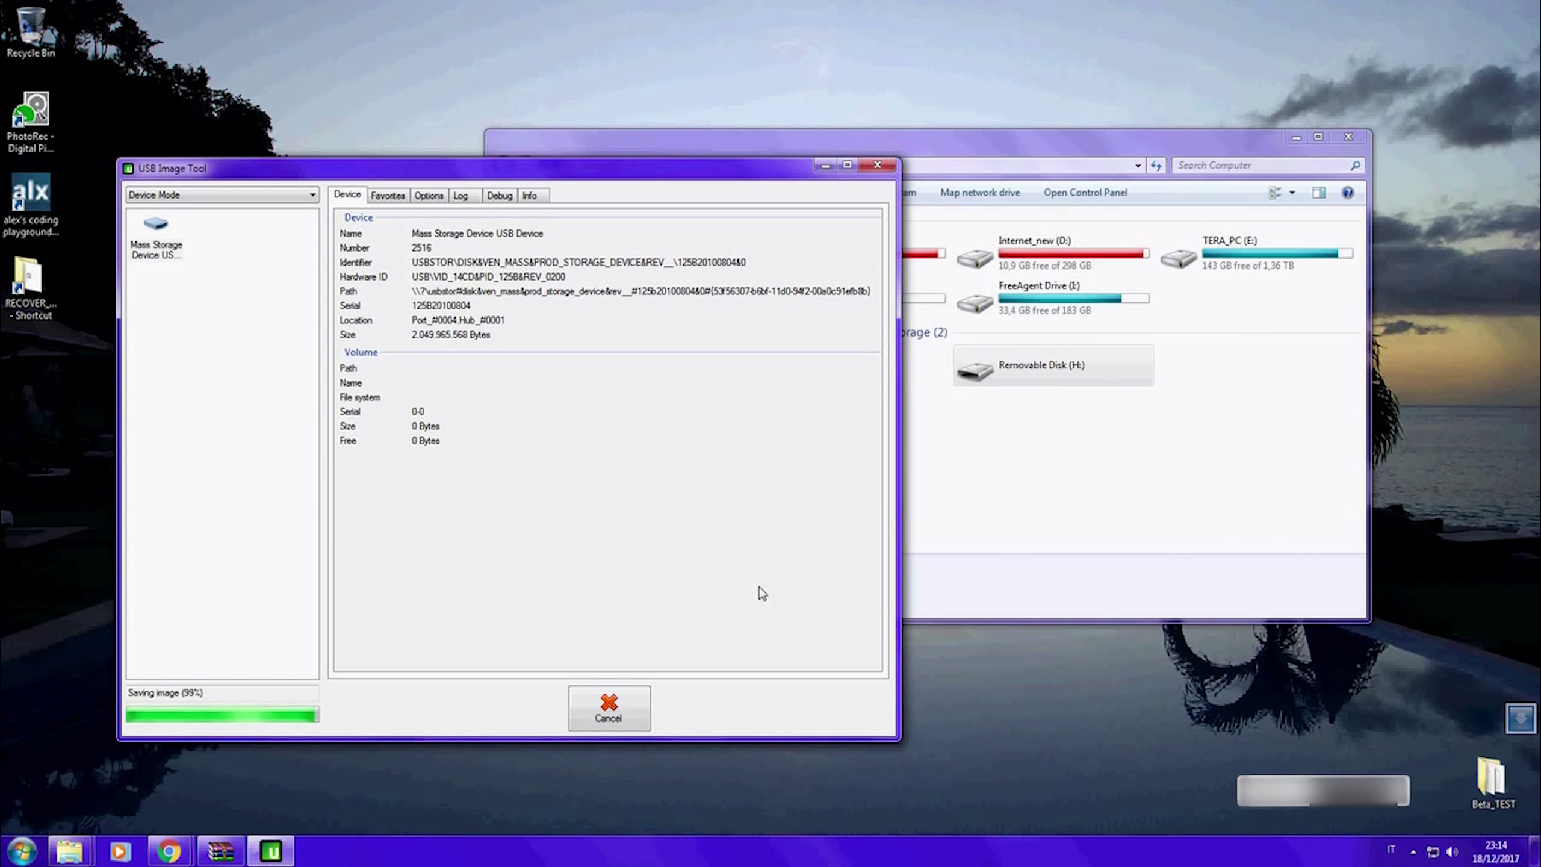
# Step: Back in the USB_IMAGE folder, select image_sd_card2GB.img, then open the PhotoRec website shortcut
pyautogui.hotkey('alt', 'Tab')
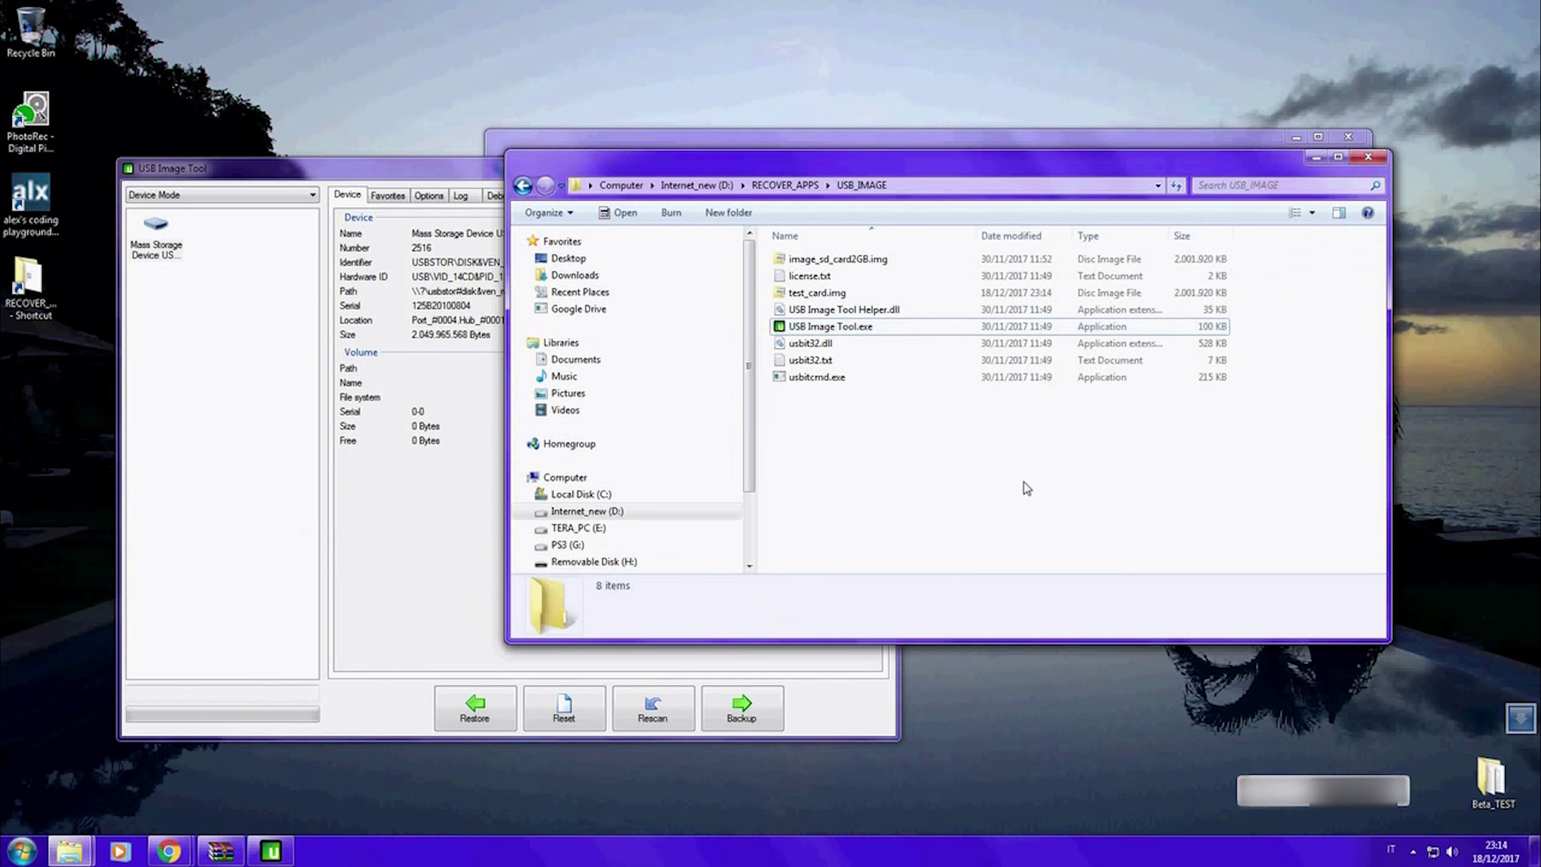
pyautogui.click(867, 261)
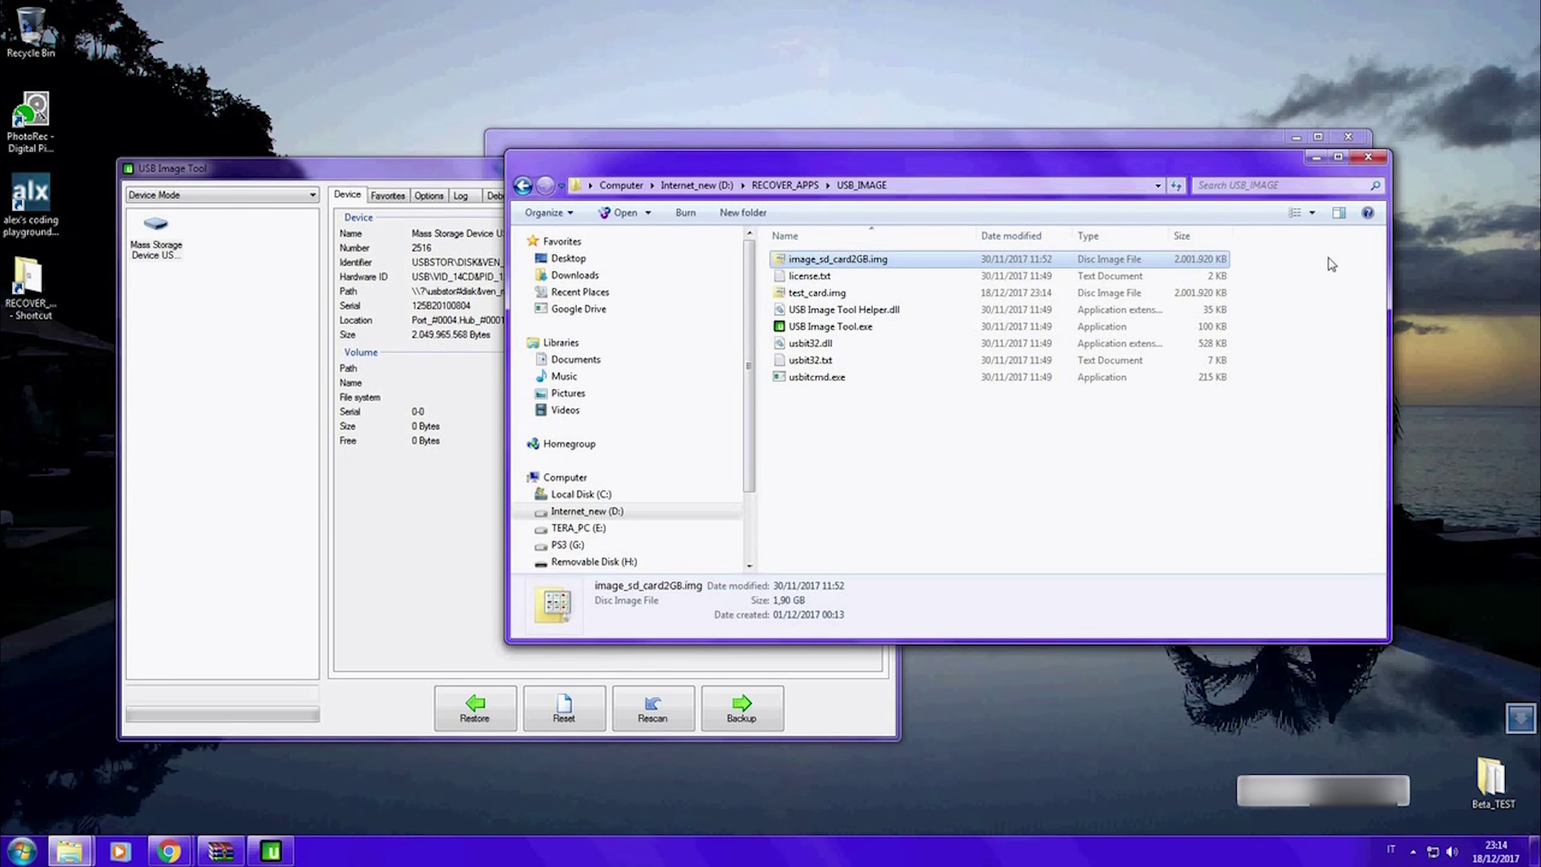
pyautogui.moveTo(1335, 264); pyautogui.dragTo(871, 273)
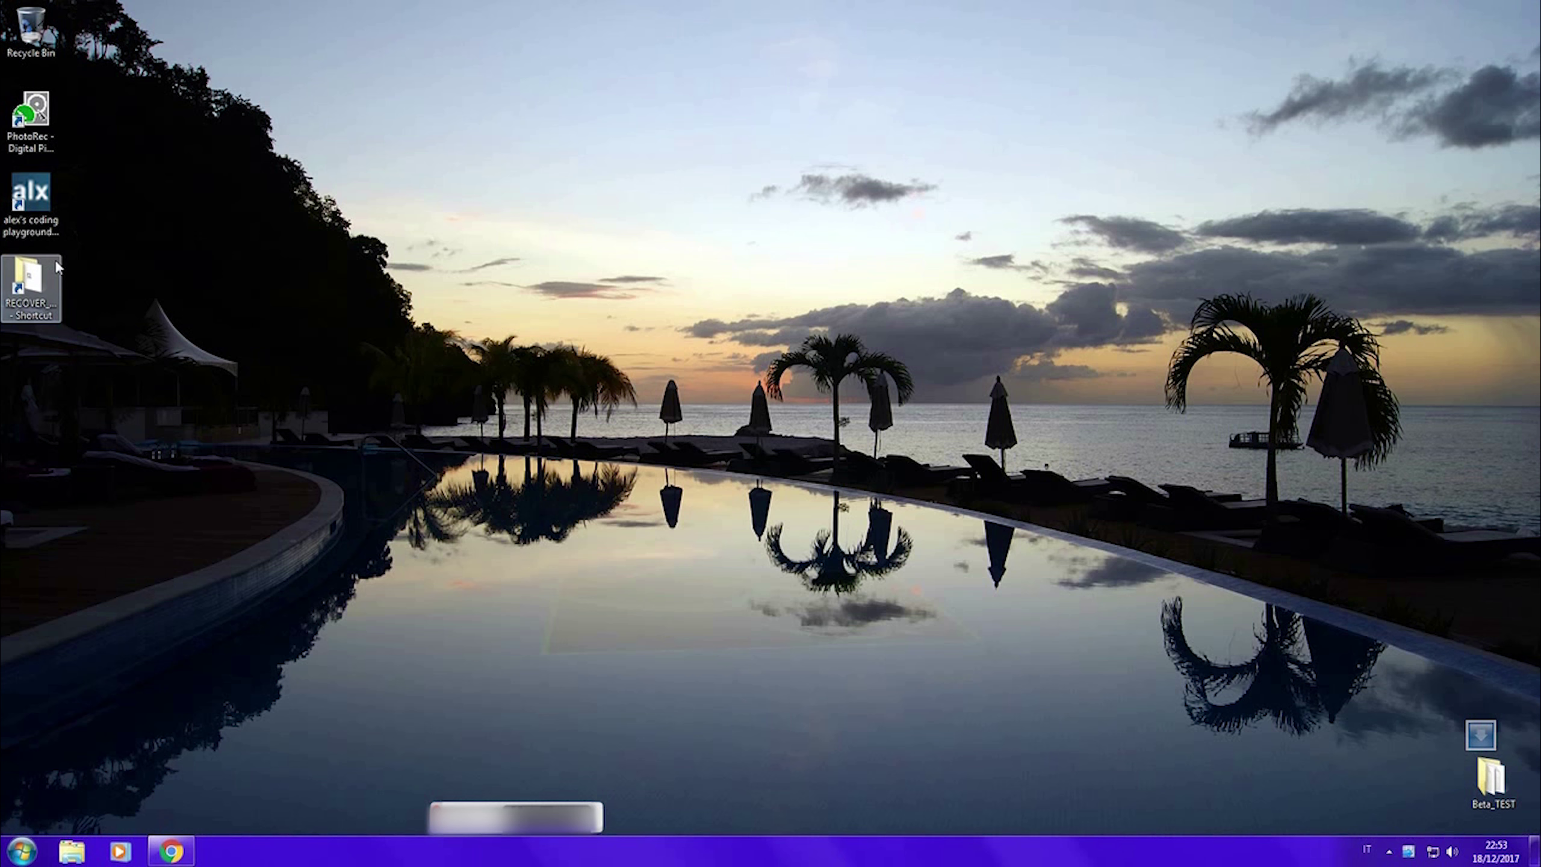
pyautogui.doubleClick(30, 118)
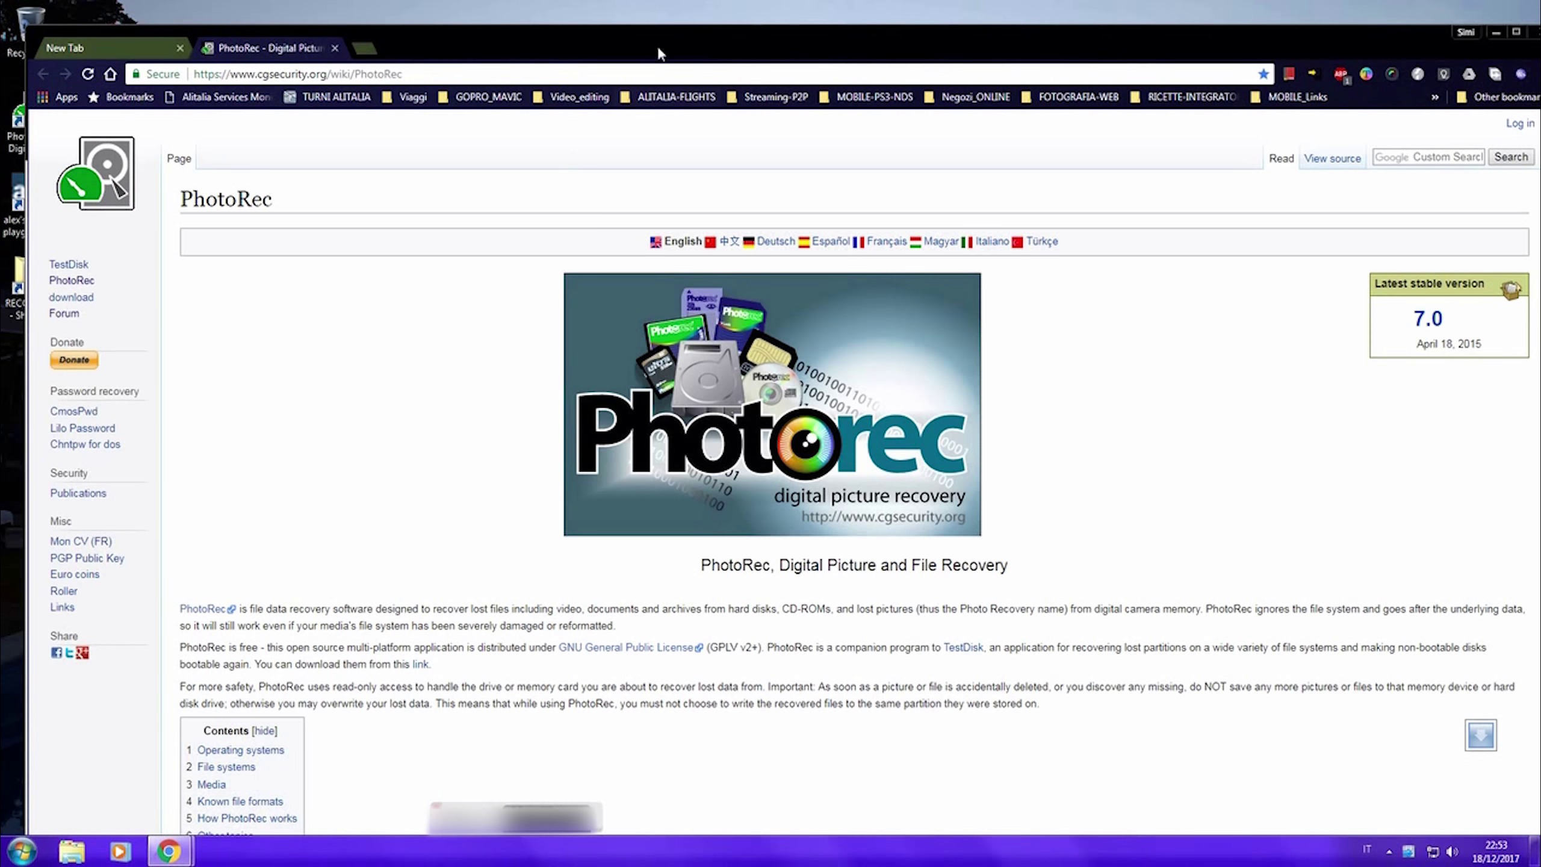
# Step: From the maximized PhotoRec wiki, download the Windows build of TestDisk & PhotoRec 7.1-WIP
pyautogui.doubleClick(657, 45)
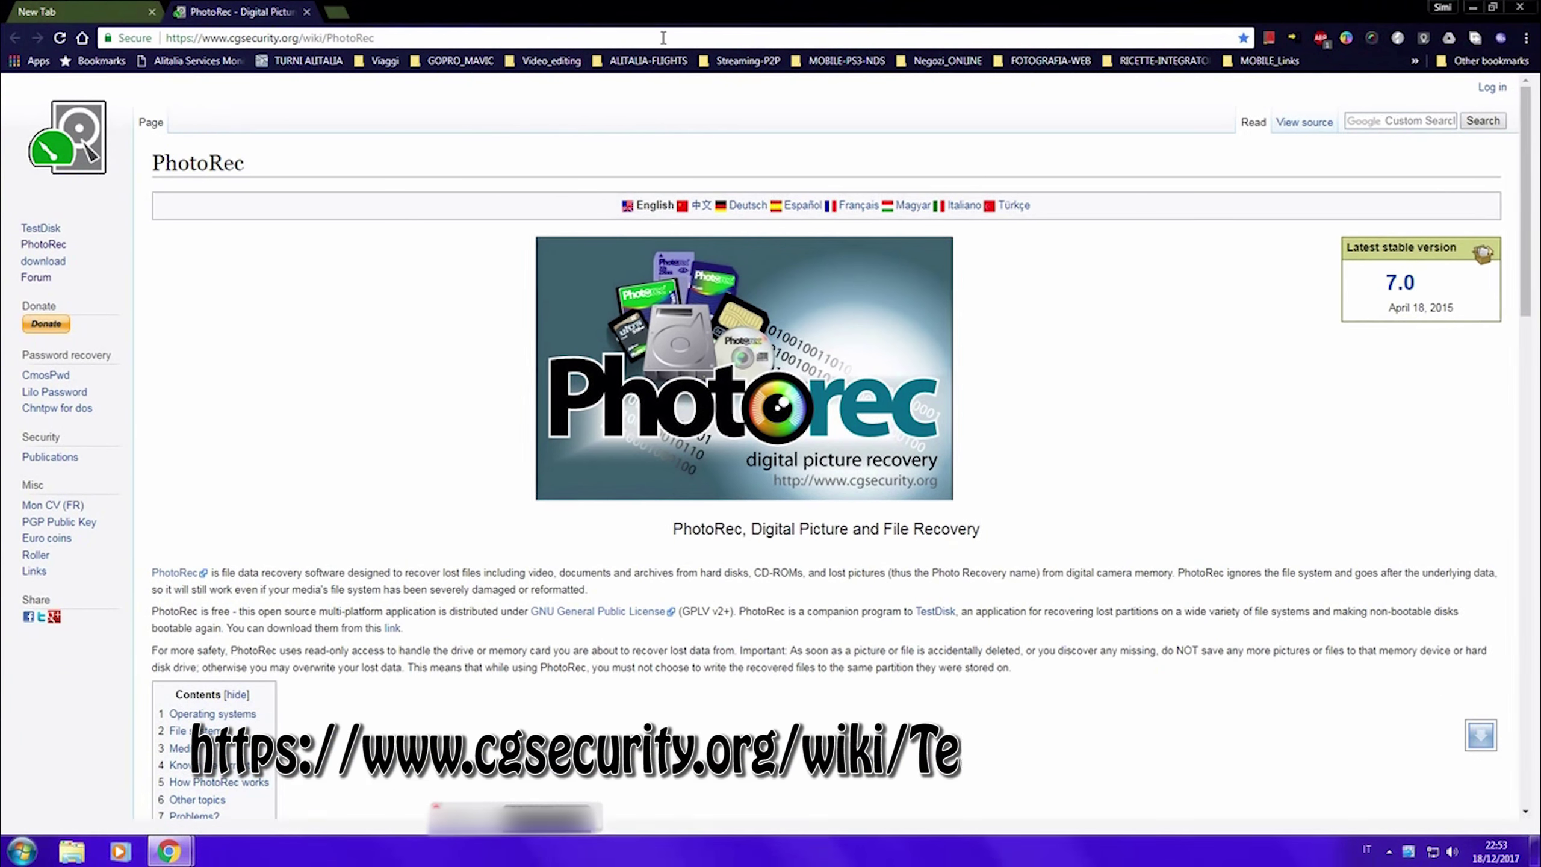
pyautogui.click(44, 261)
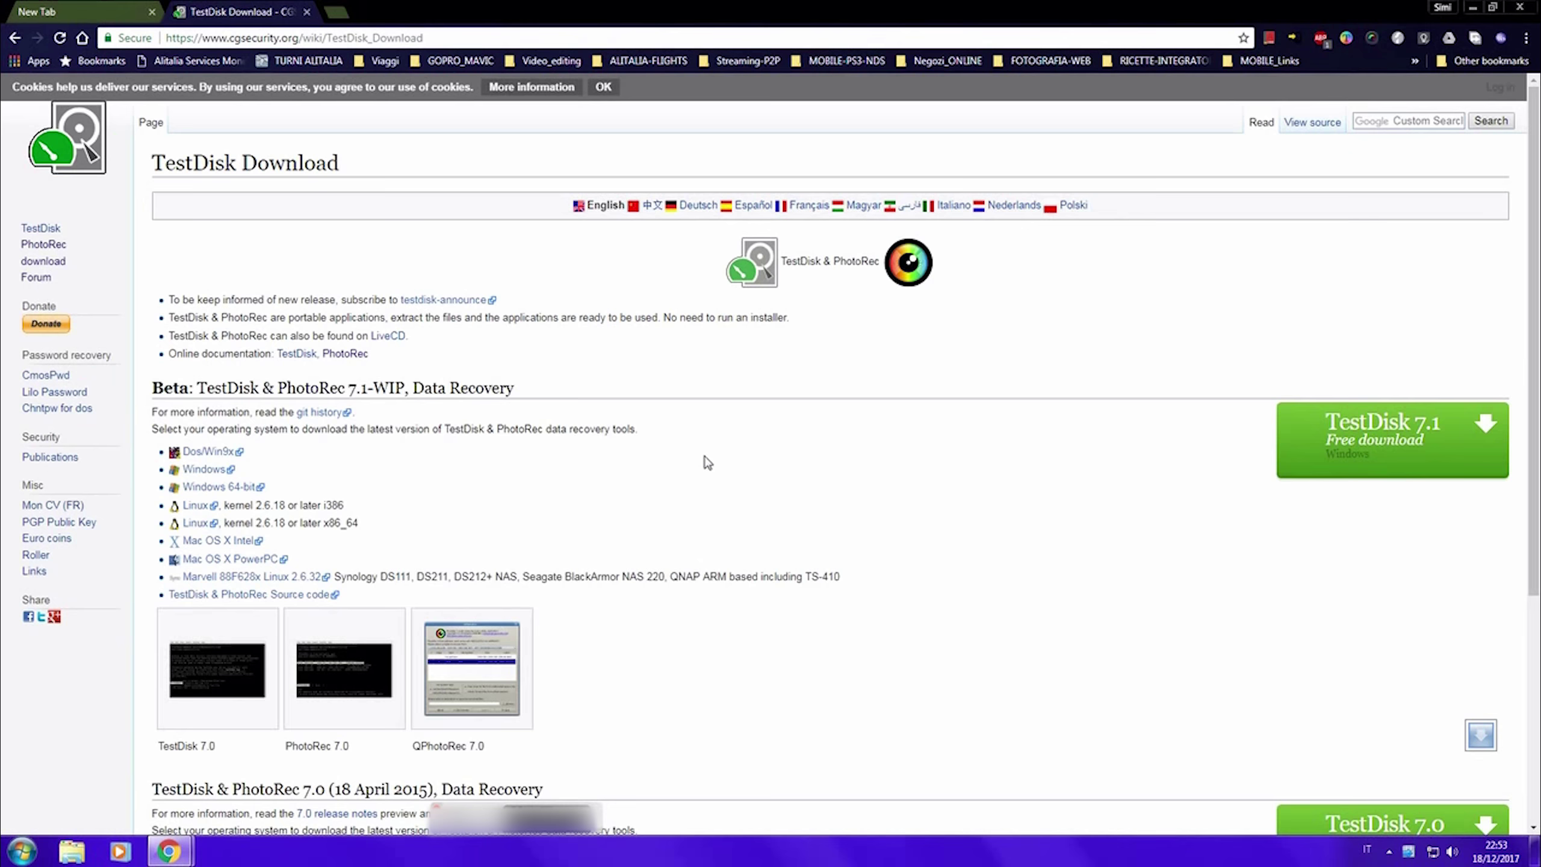
pyautogui.scroll(-1, 692, 468)
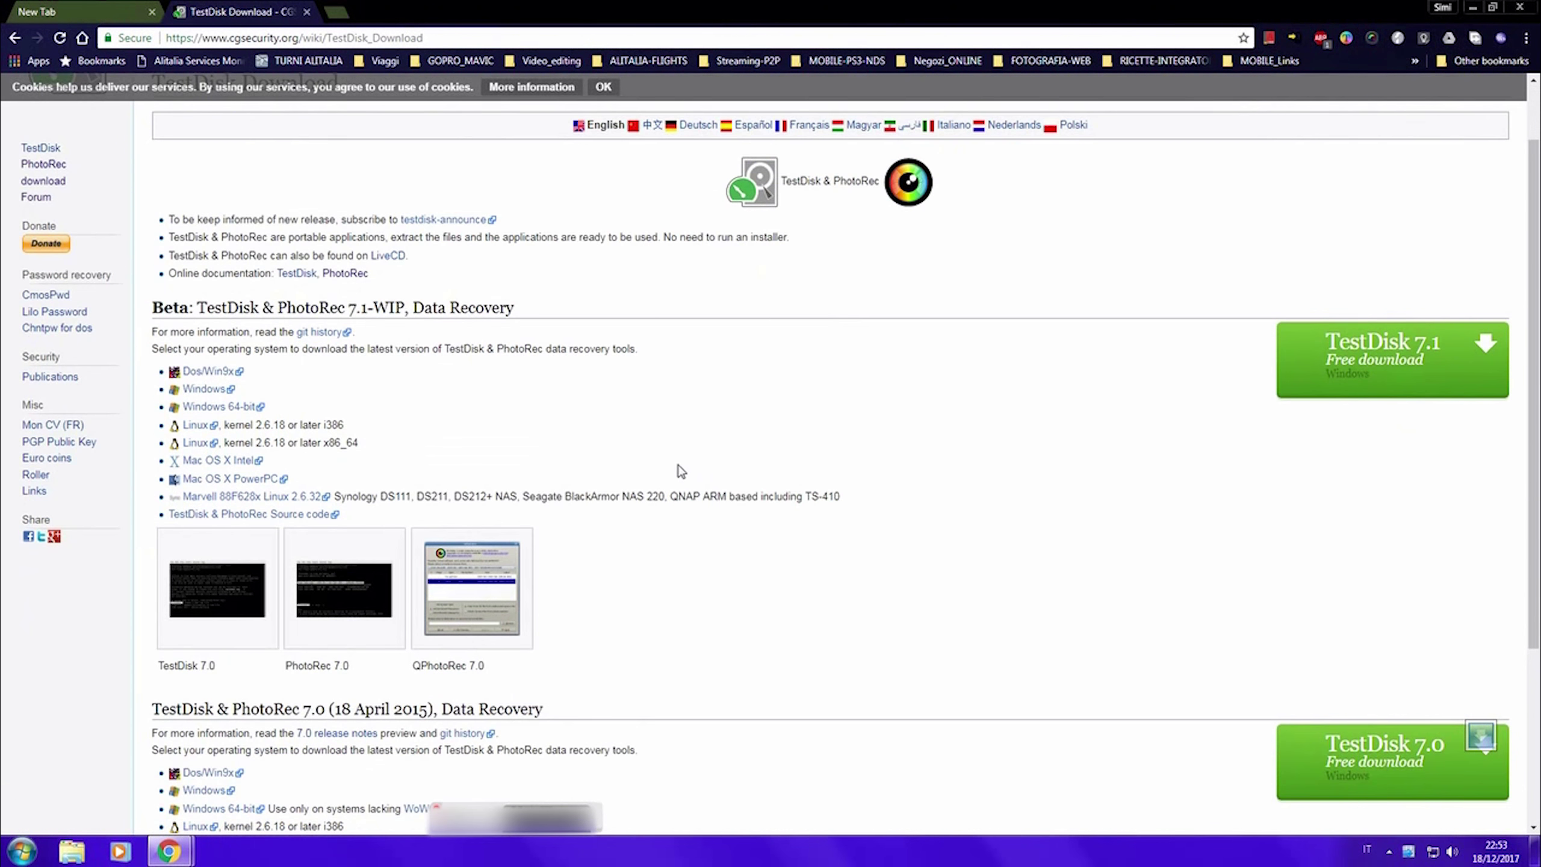
pyautogui.click(199, 391)
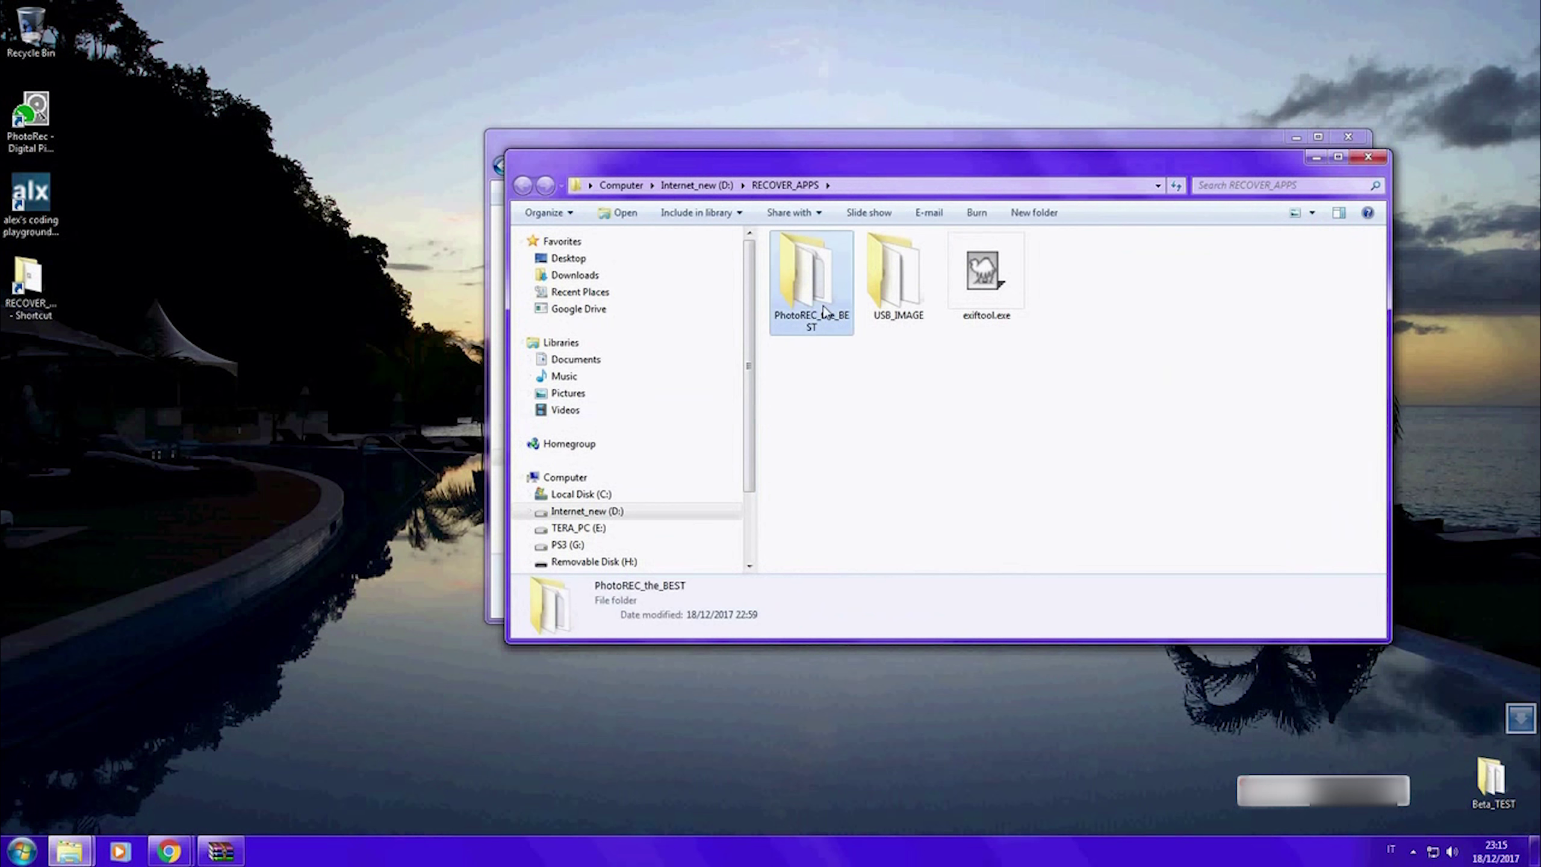
# Step: Launch qphotorec_win.exe from the PhotoREC_the_BEST folder
pyautogui.doubleClick(828, 311)
pyautogui.scroll(-4, 902, 440)
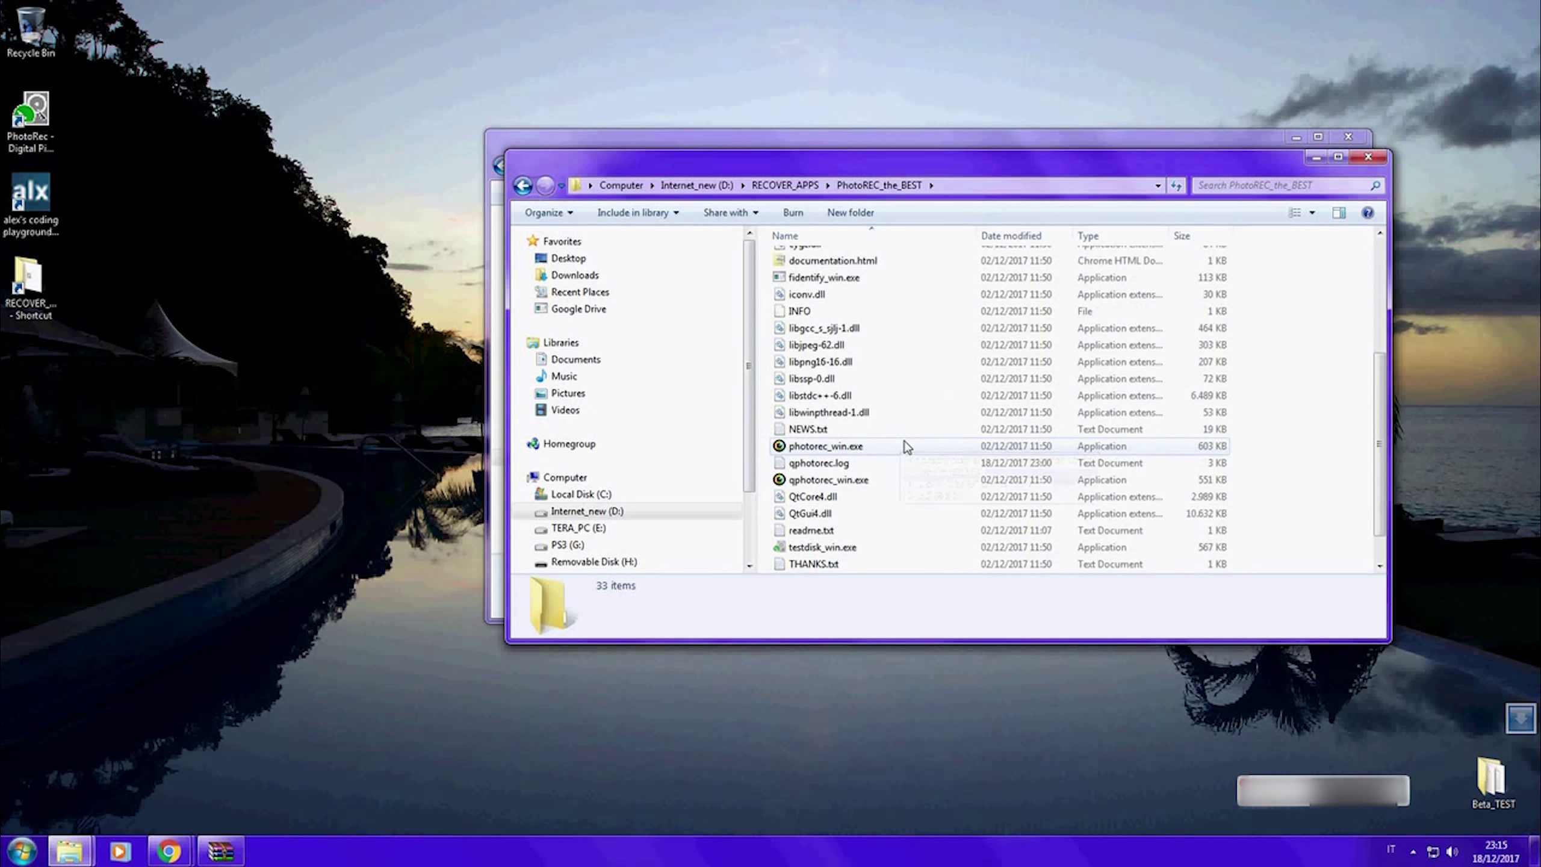
pyautogui.scroll(-1, 907, 447)
pyautogui.click(795, 448)
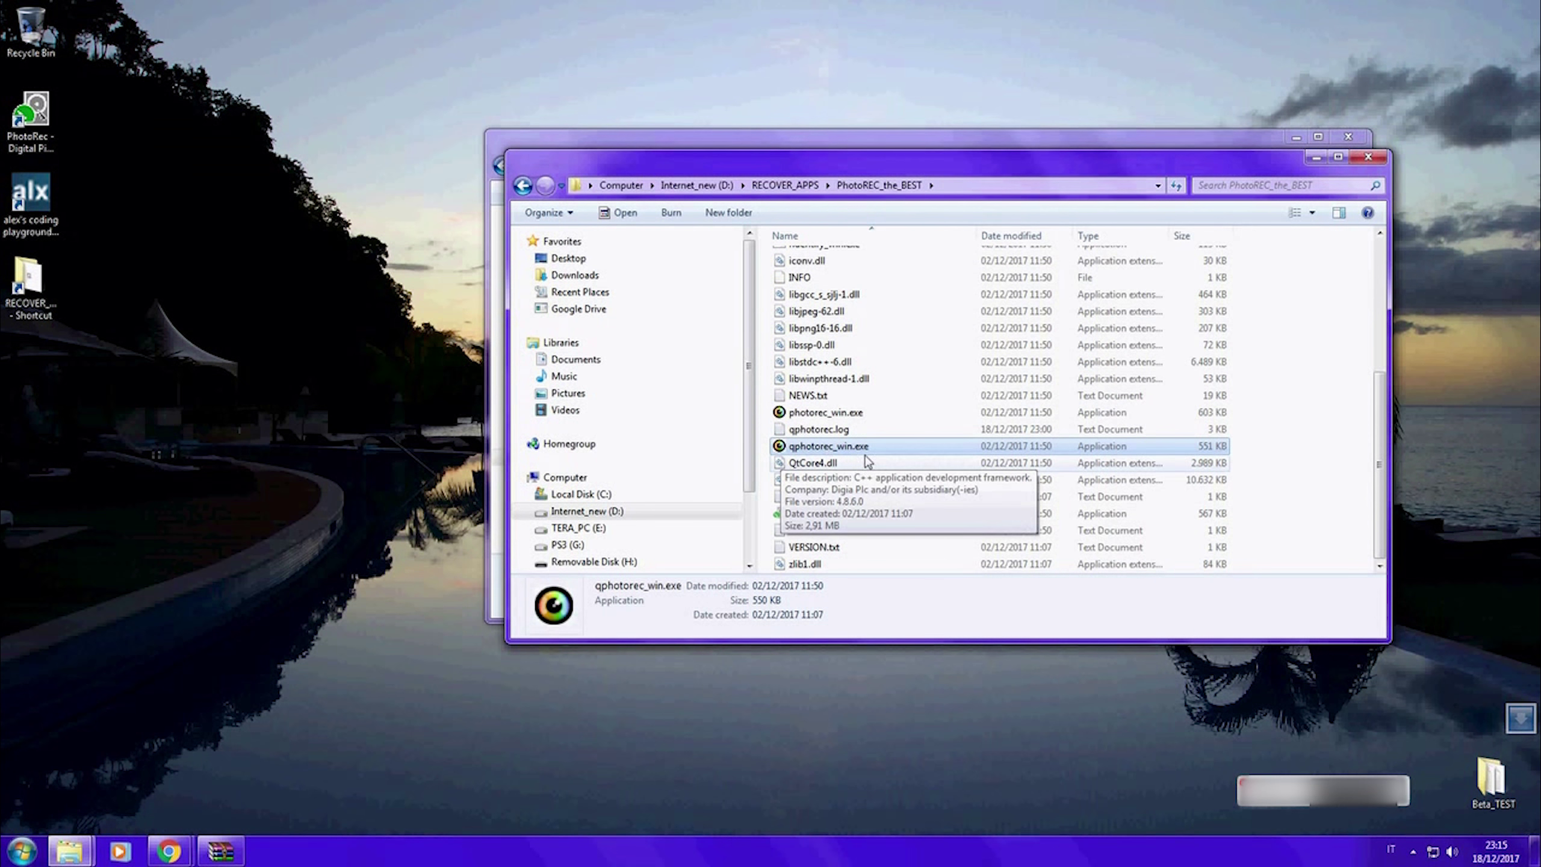
pyautogui.press('Return')
# Step: Select the 2049 MB Drive H, whole disk with No partition, saving into E:\SOLO_TEST
pyautogui.click(234, 137)
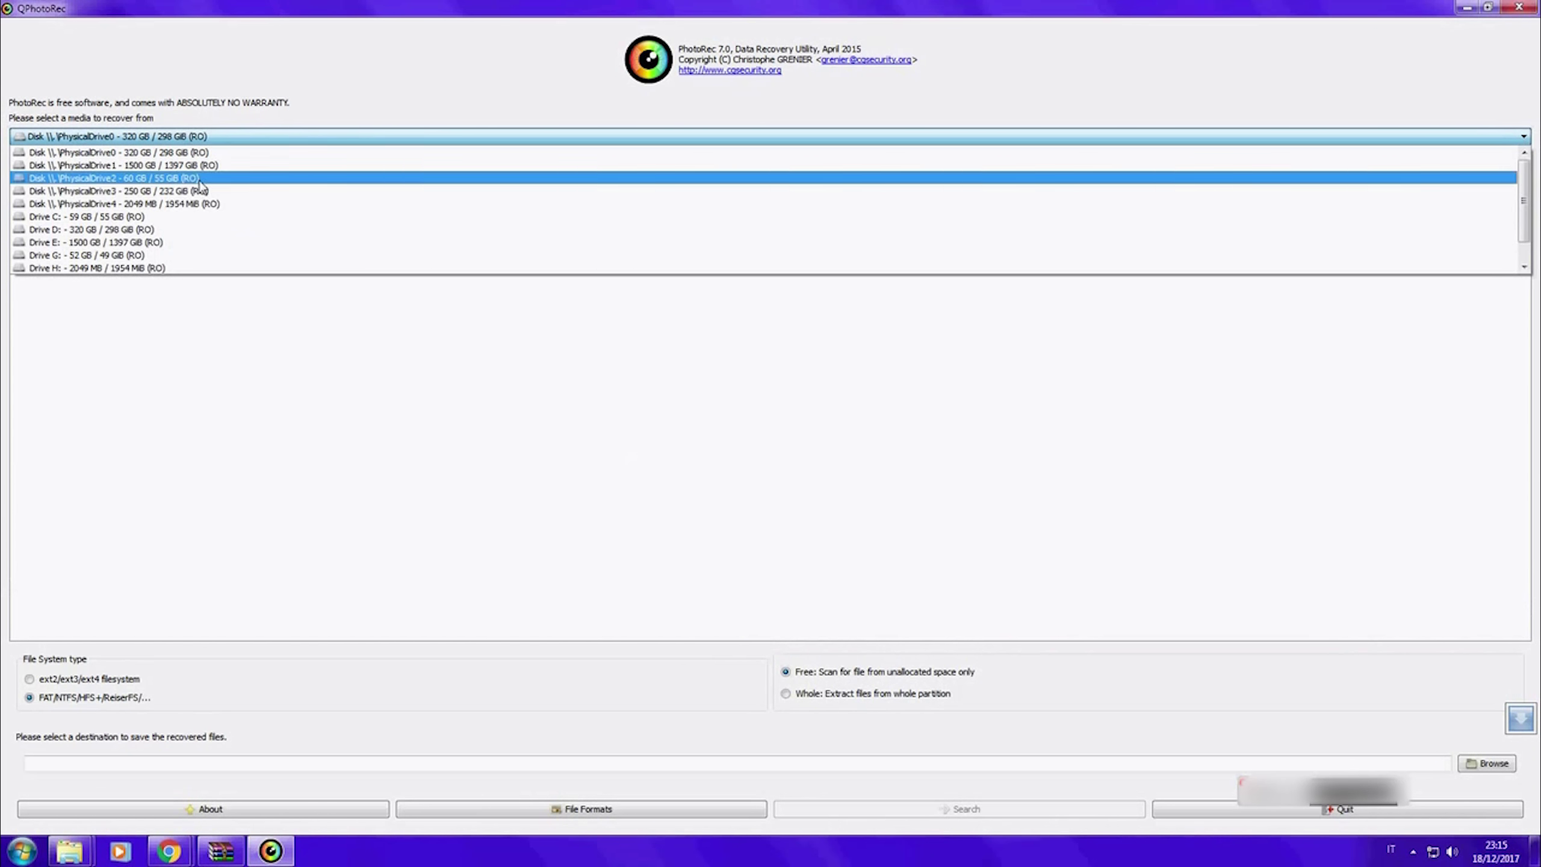
pyautogui.click(124, 269)
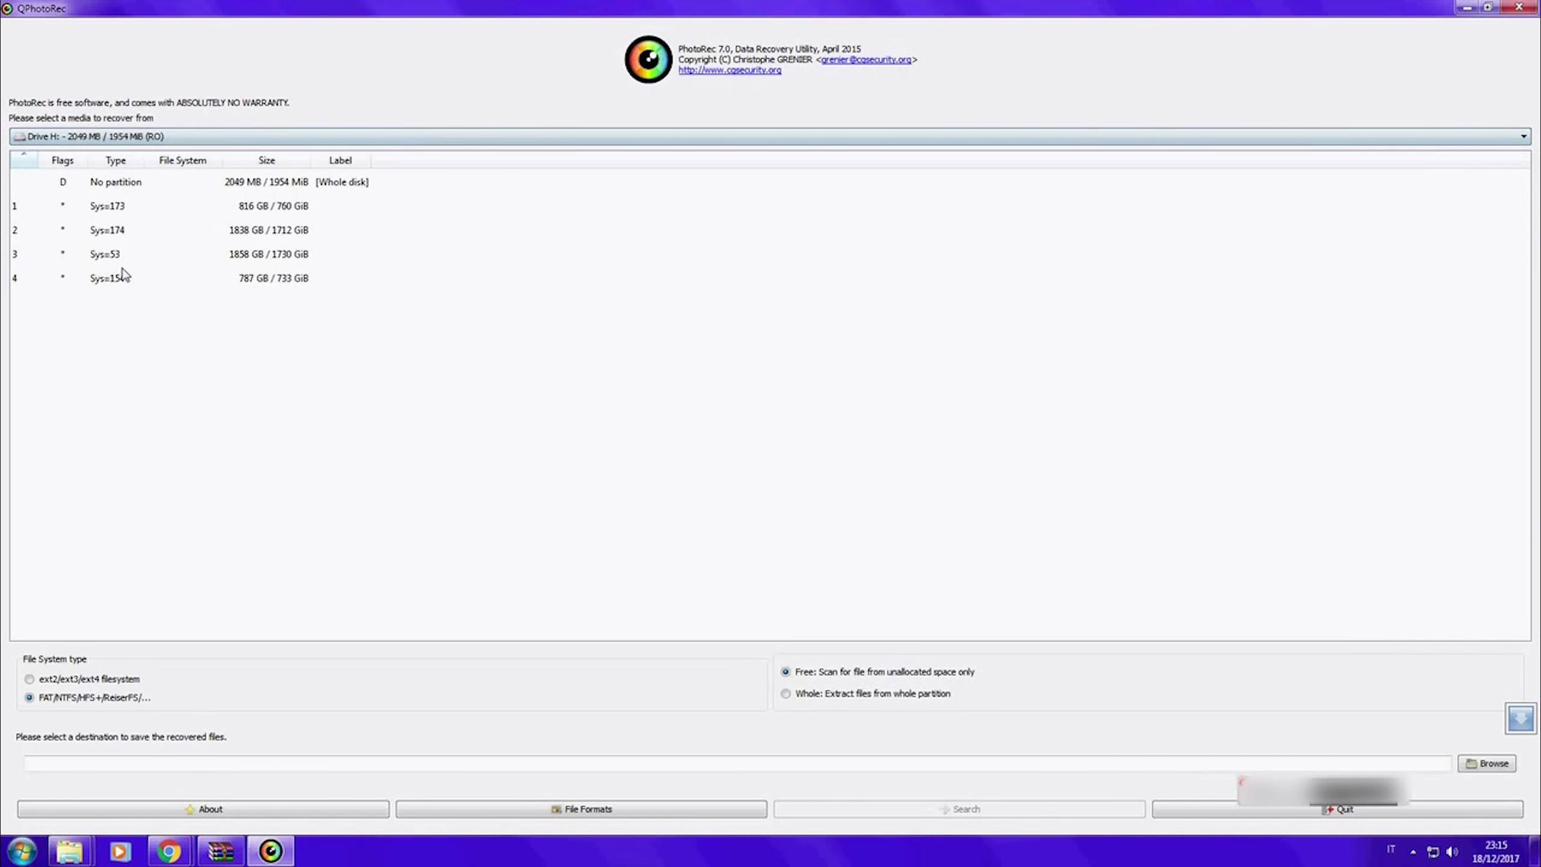
pyautogui.click(161, 187)
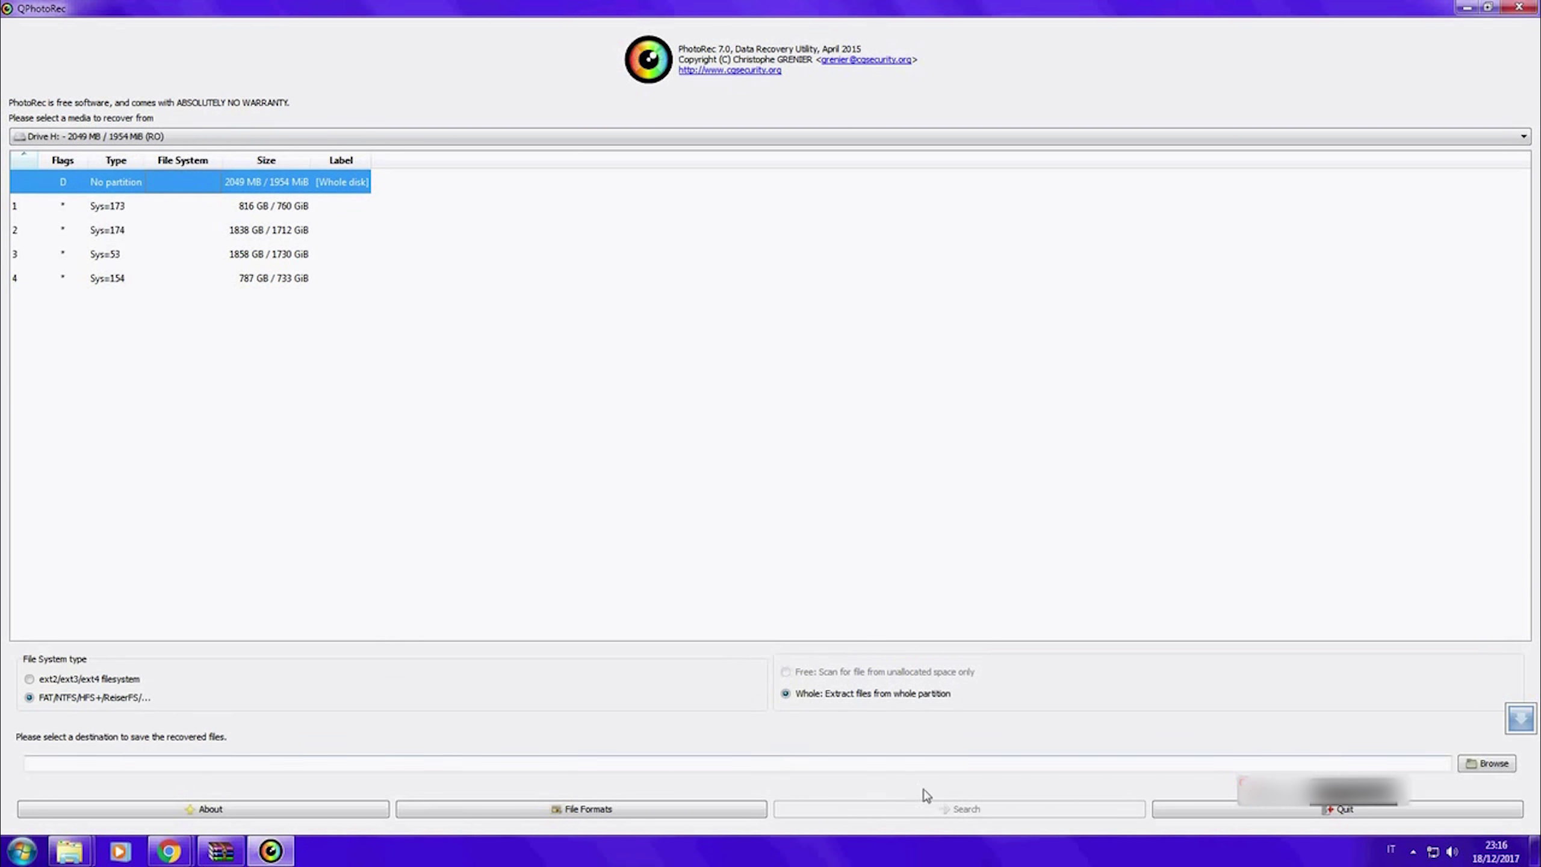
pyautogui.click(1483, 767)
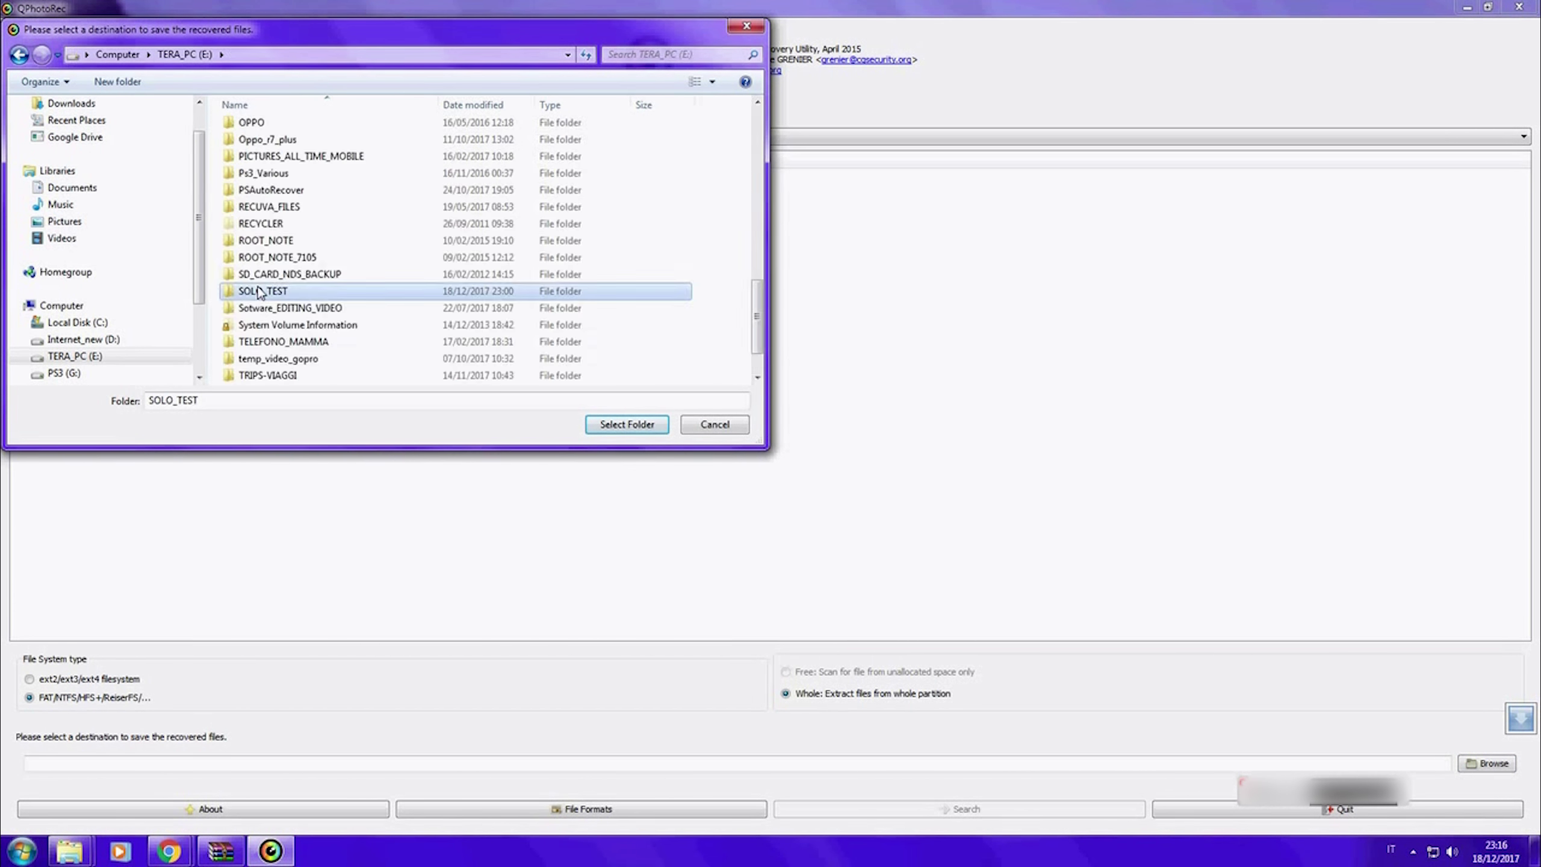
pyautogui.doubleClick(261, 296)
pyautogui.click(627, 425)
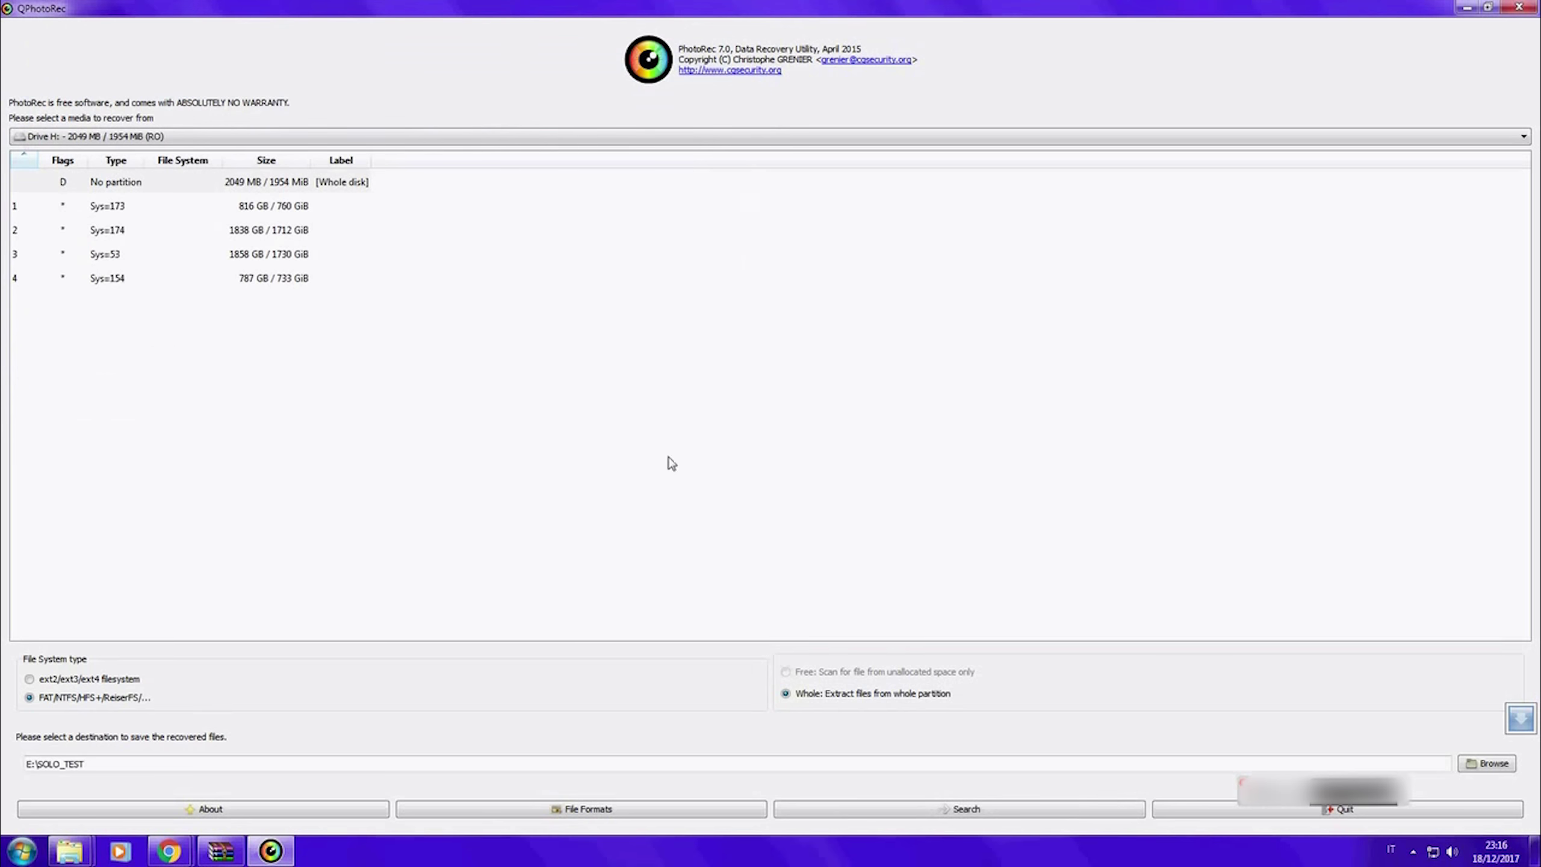
pyautogui.click(207, 185)
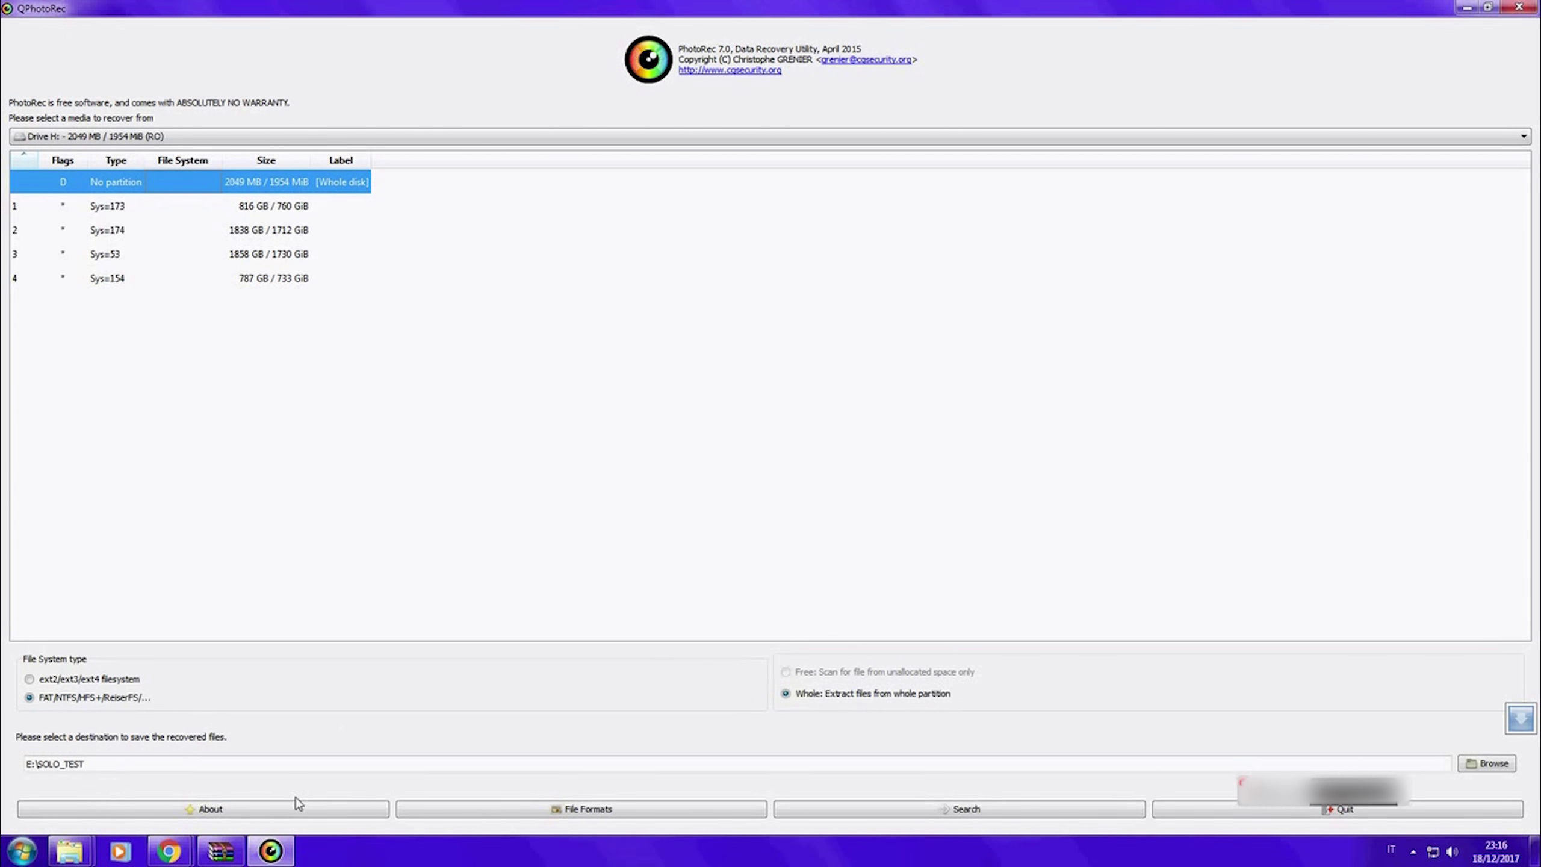
# Step: Review the list of file formats to be recovered
pyautogui.click(559, 811)
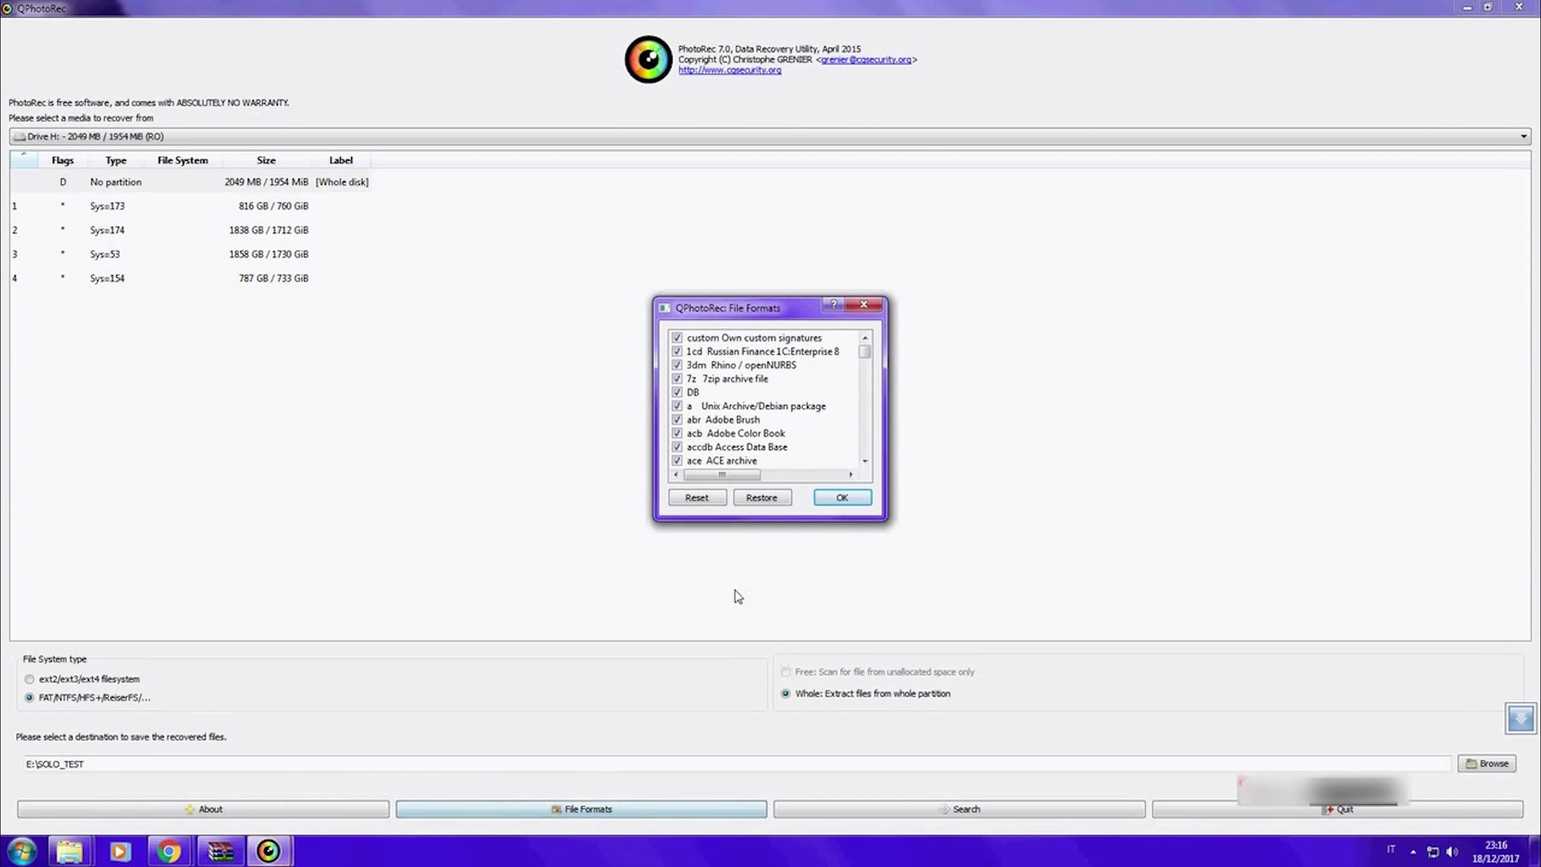
pyautogui.moveTo(865, 358); pyautogui.dragTo(863, 456)
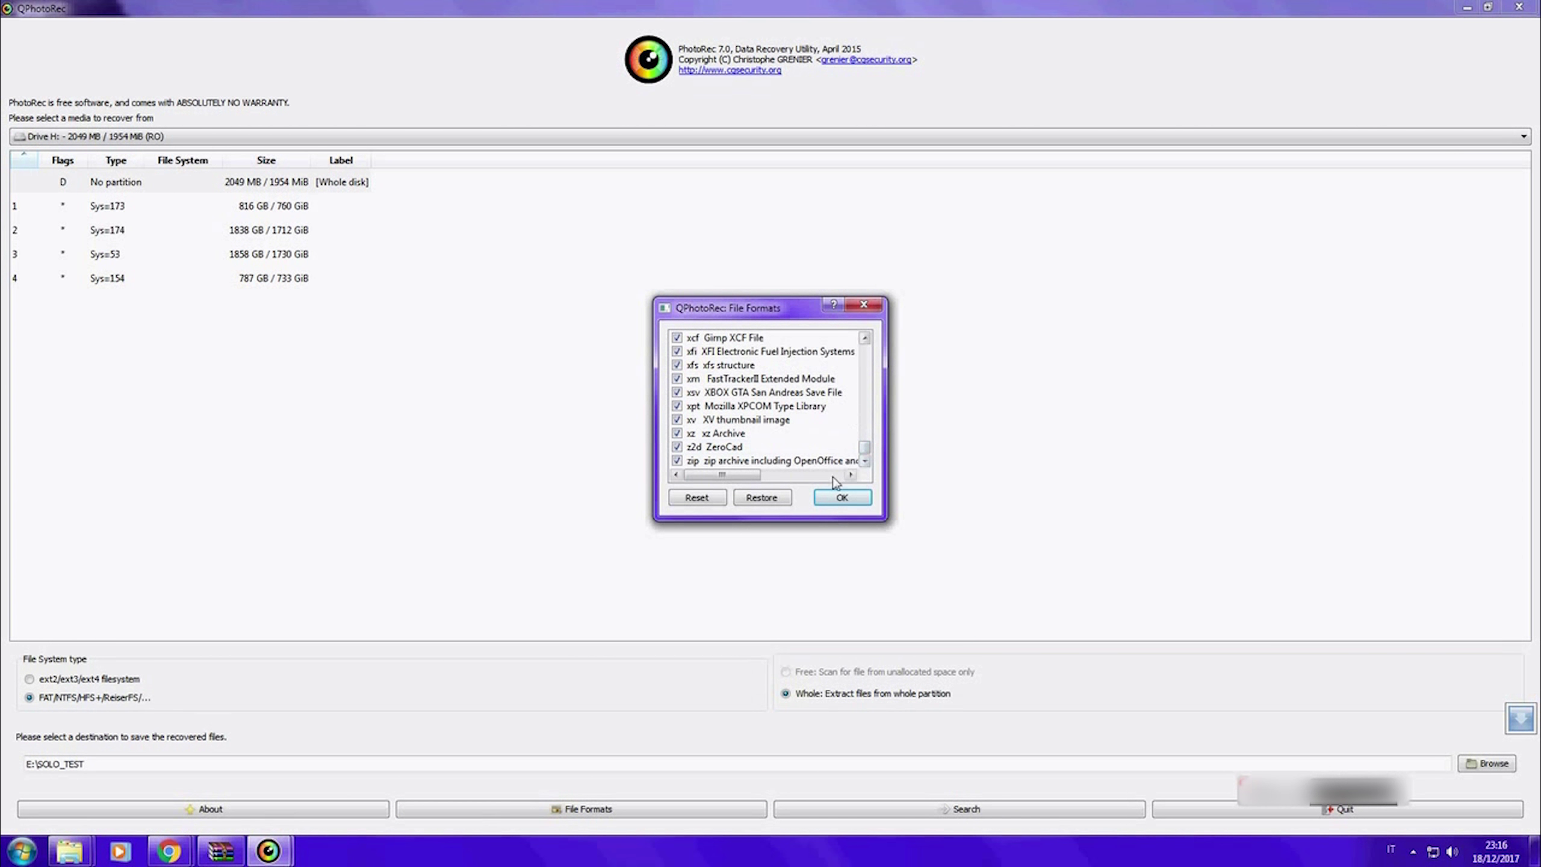
pyautogui.click(865, 305)
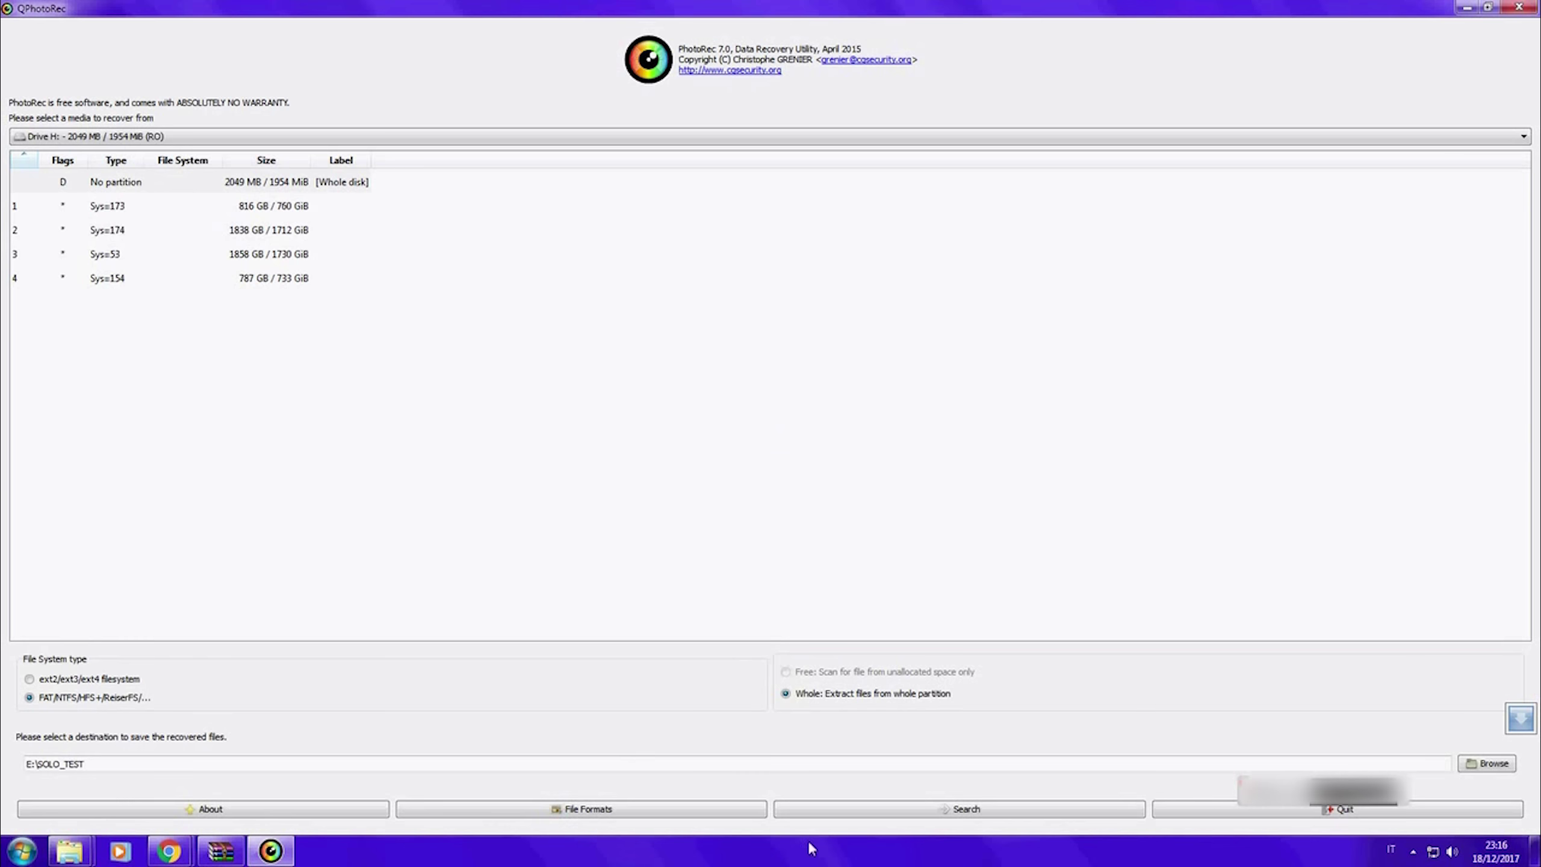
# Step: Start the recovery search and open E:\SOLO_TEST\recup_dir.1 in Explorer
pyautogui.click(1041, 813)
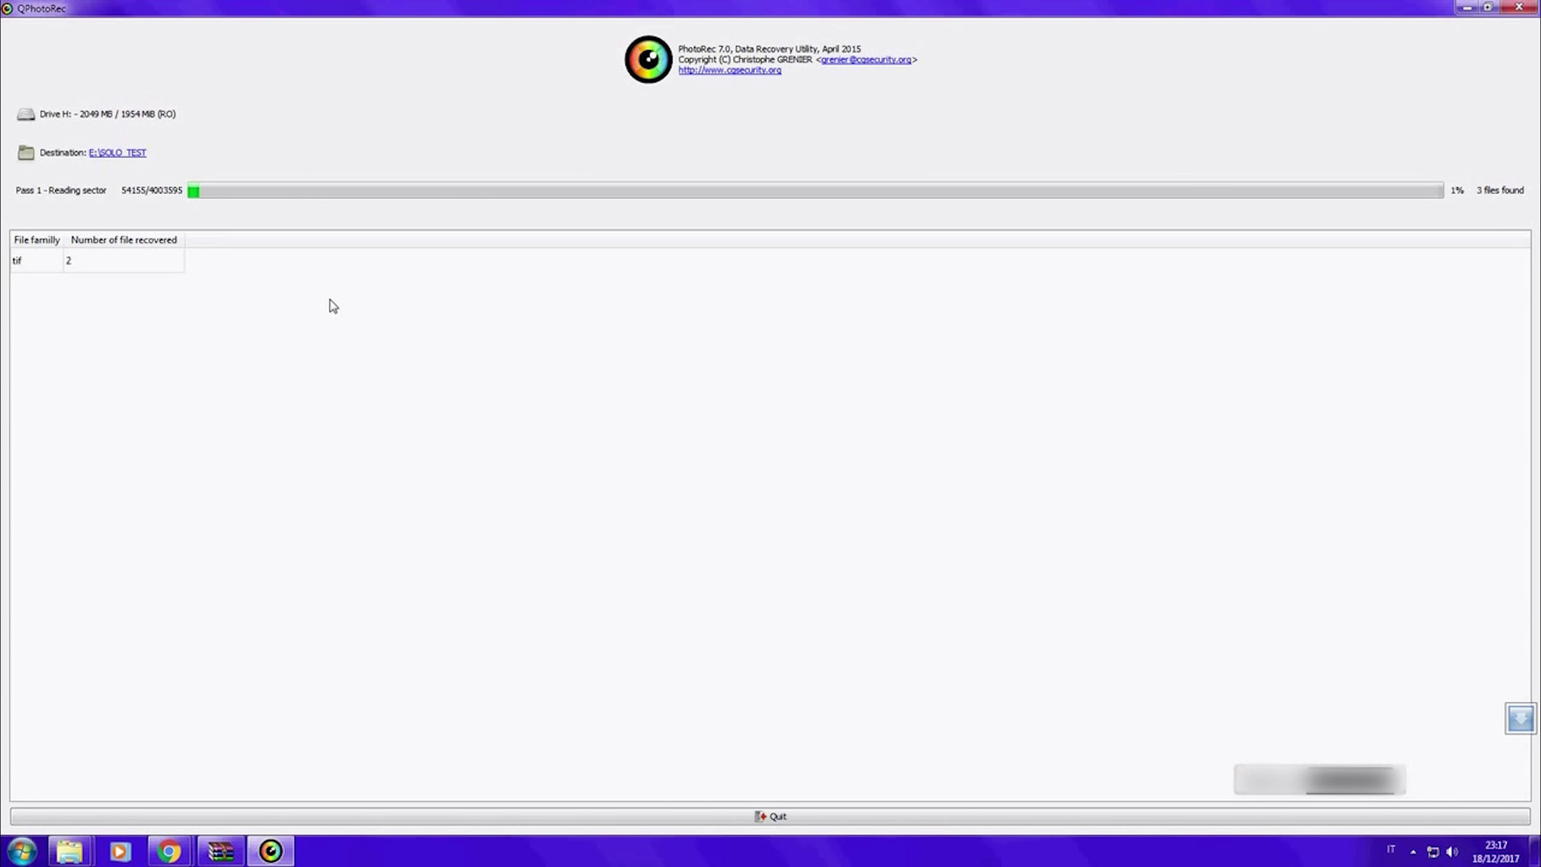
pyautogui.press('super+e')
pyautogui.click(606, 675)
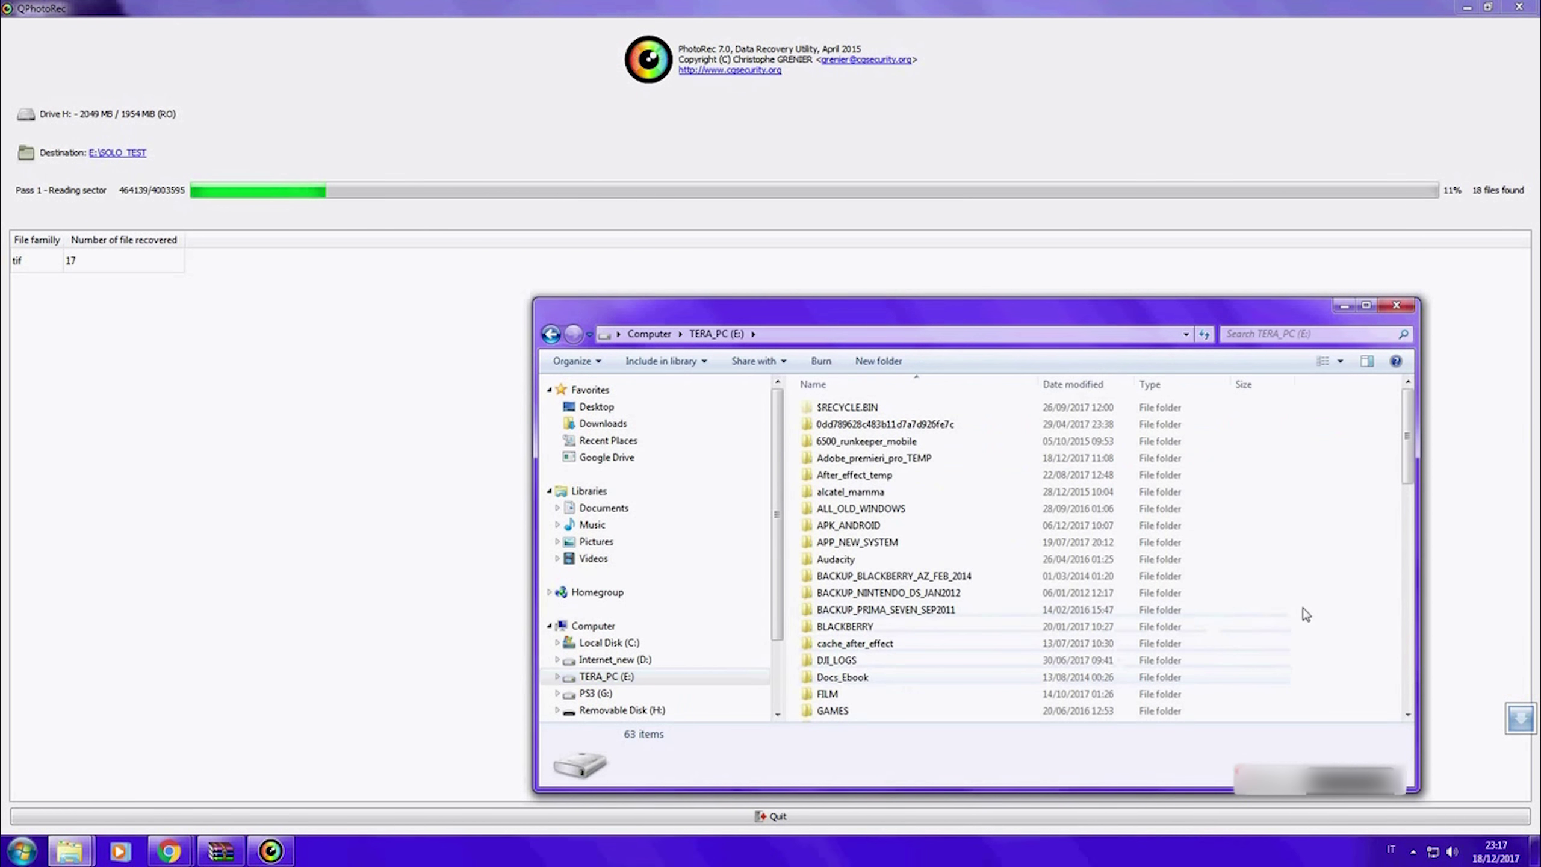
pyautogui.scroll(-10, 1306, 615)
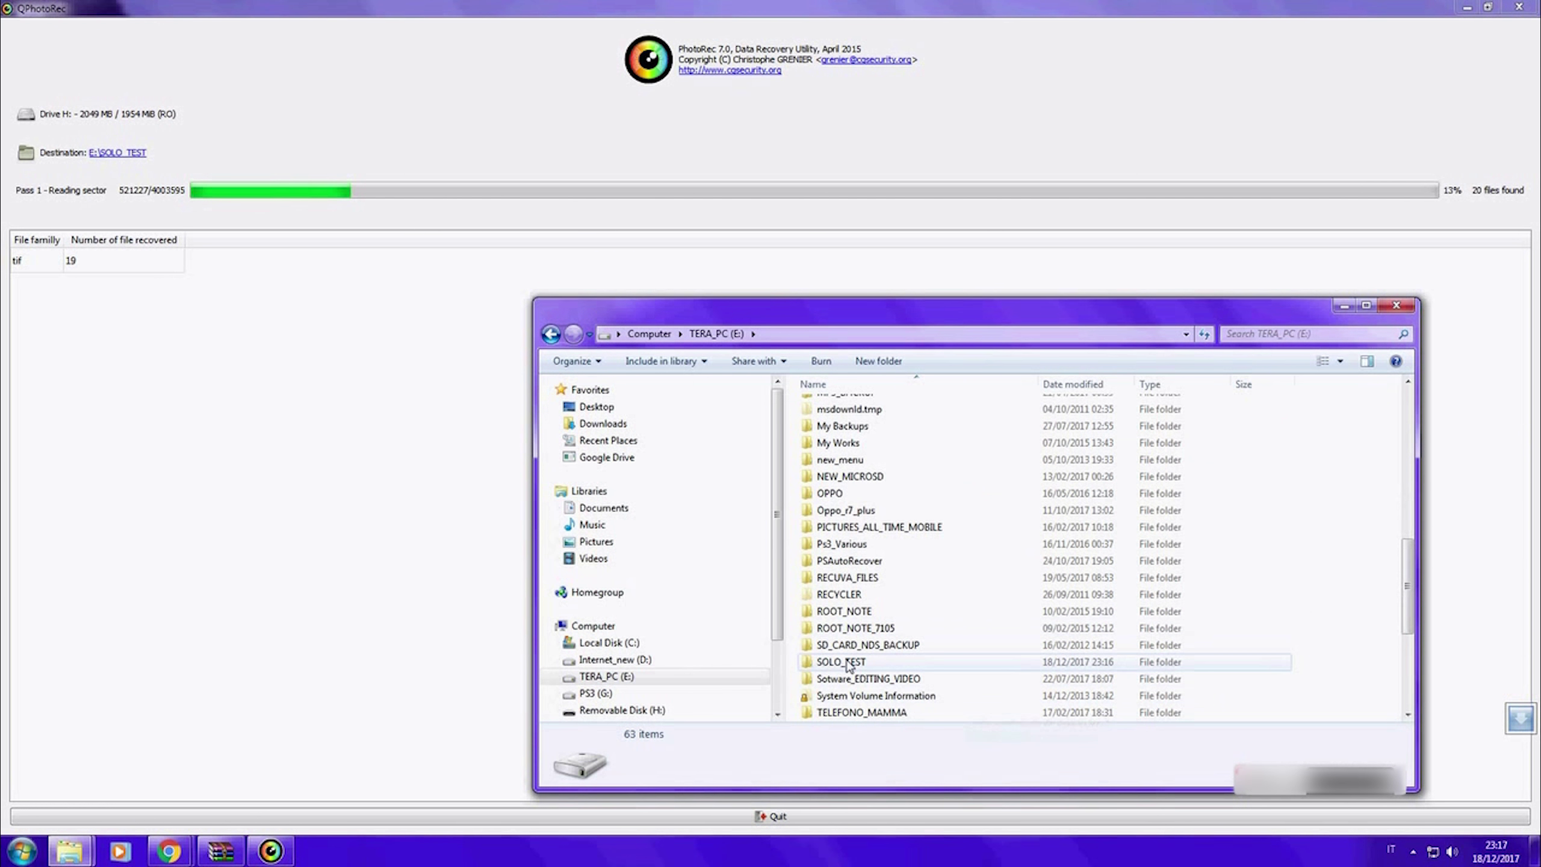
pyautogui.doubleClick(848, 661)
pyautogui.doubleClick(837, 409)
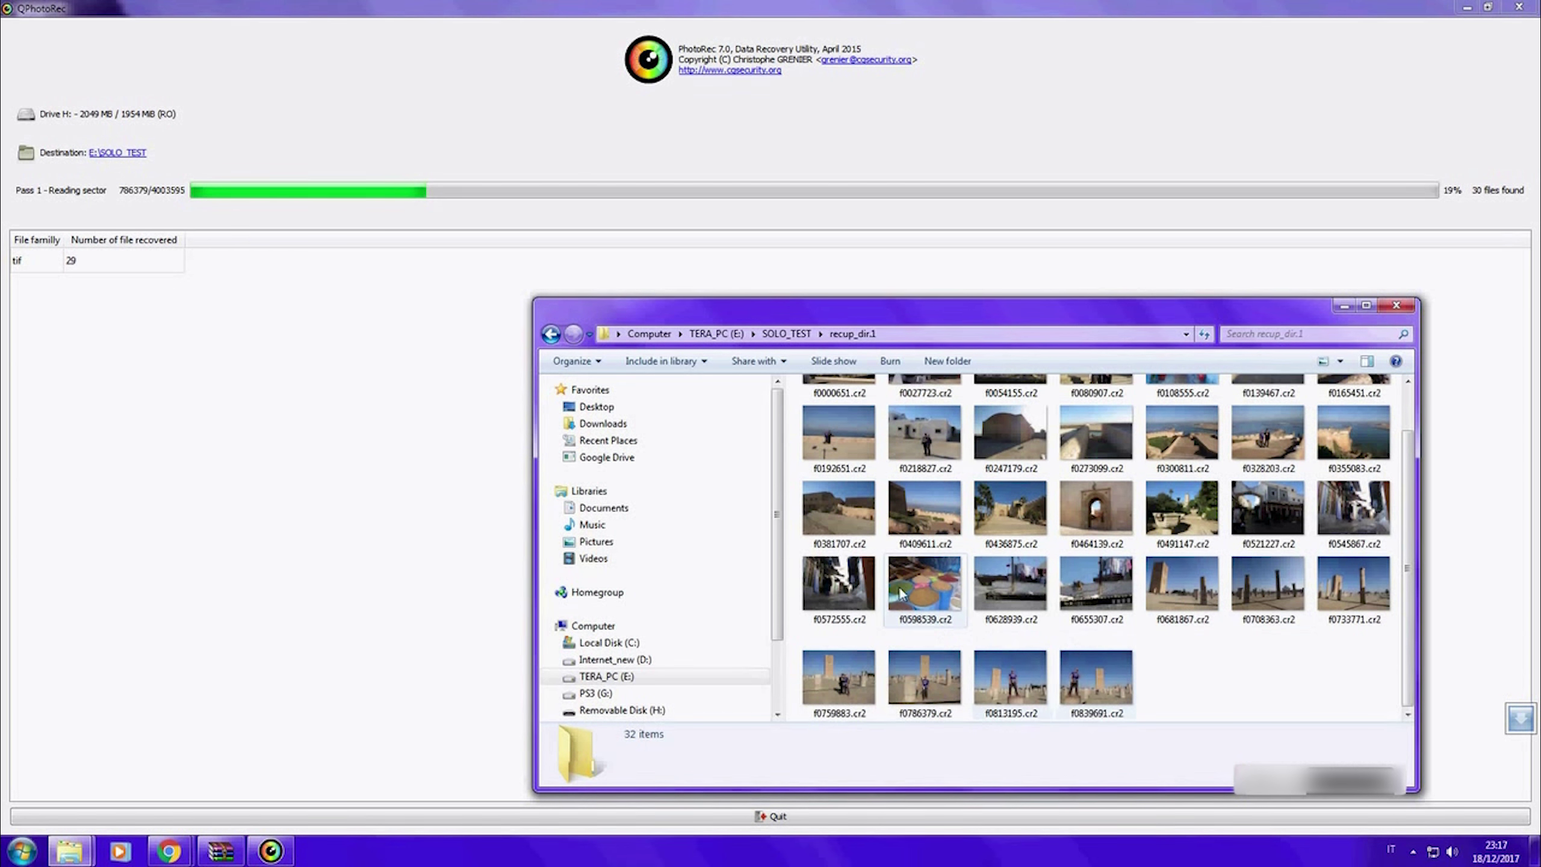
# Step: Preview the recovered photo f0598539.cr2, then close it and minimize Explorer
pyautogui.doubleClick(926, 575)
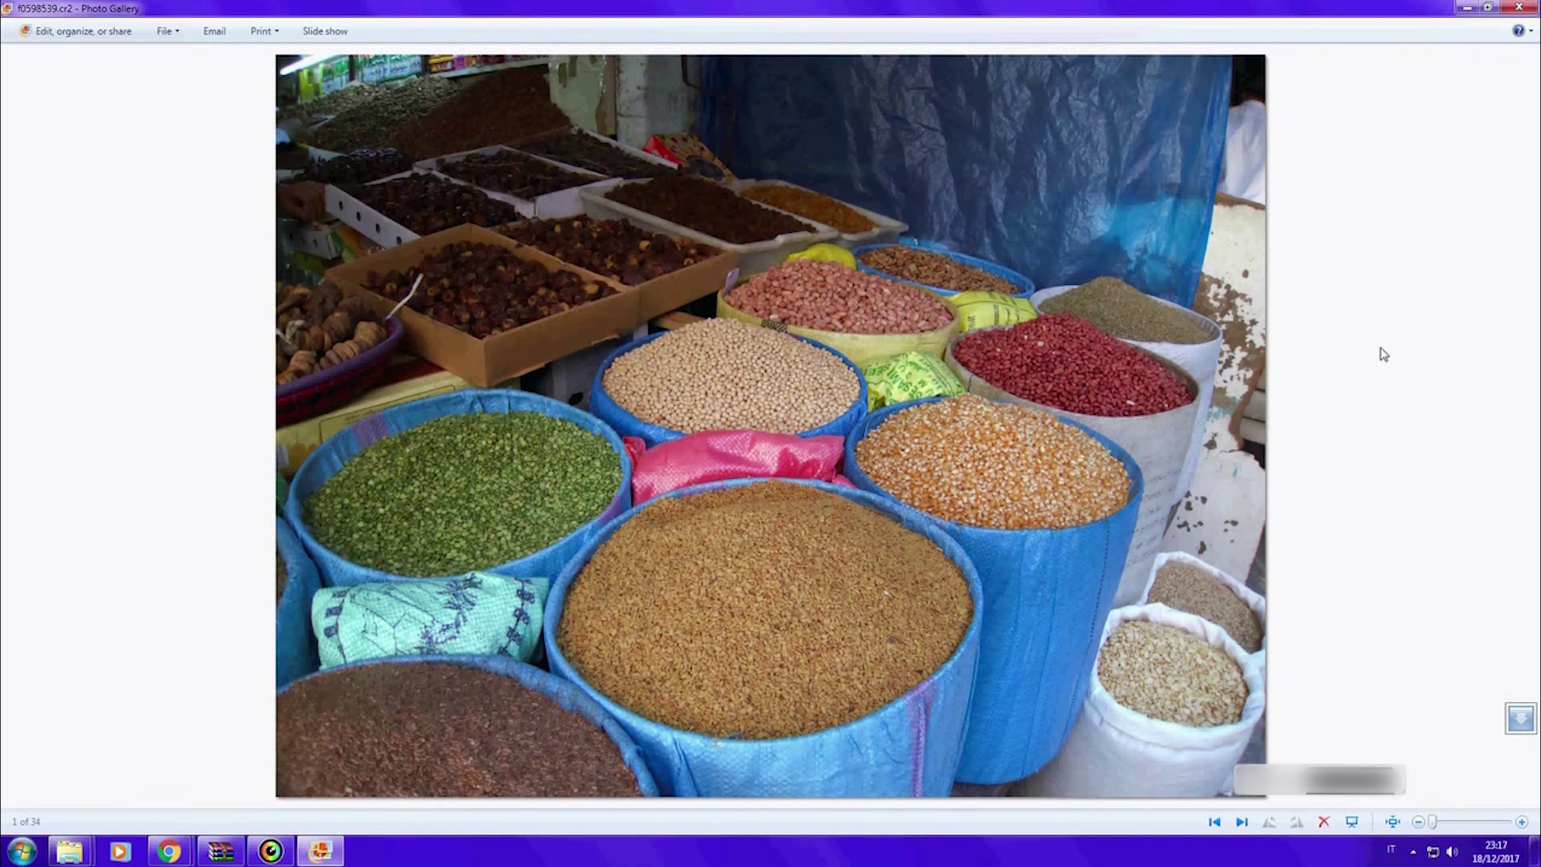
pyautogui.click(1523, 7)
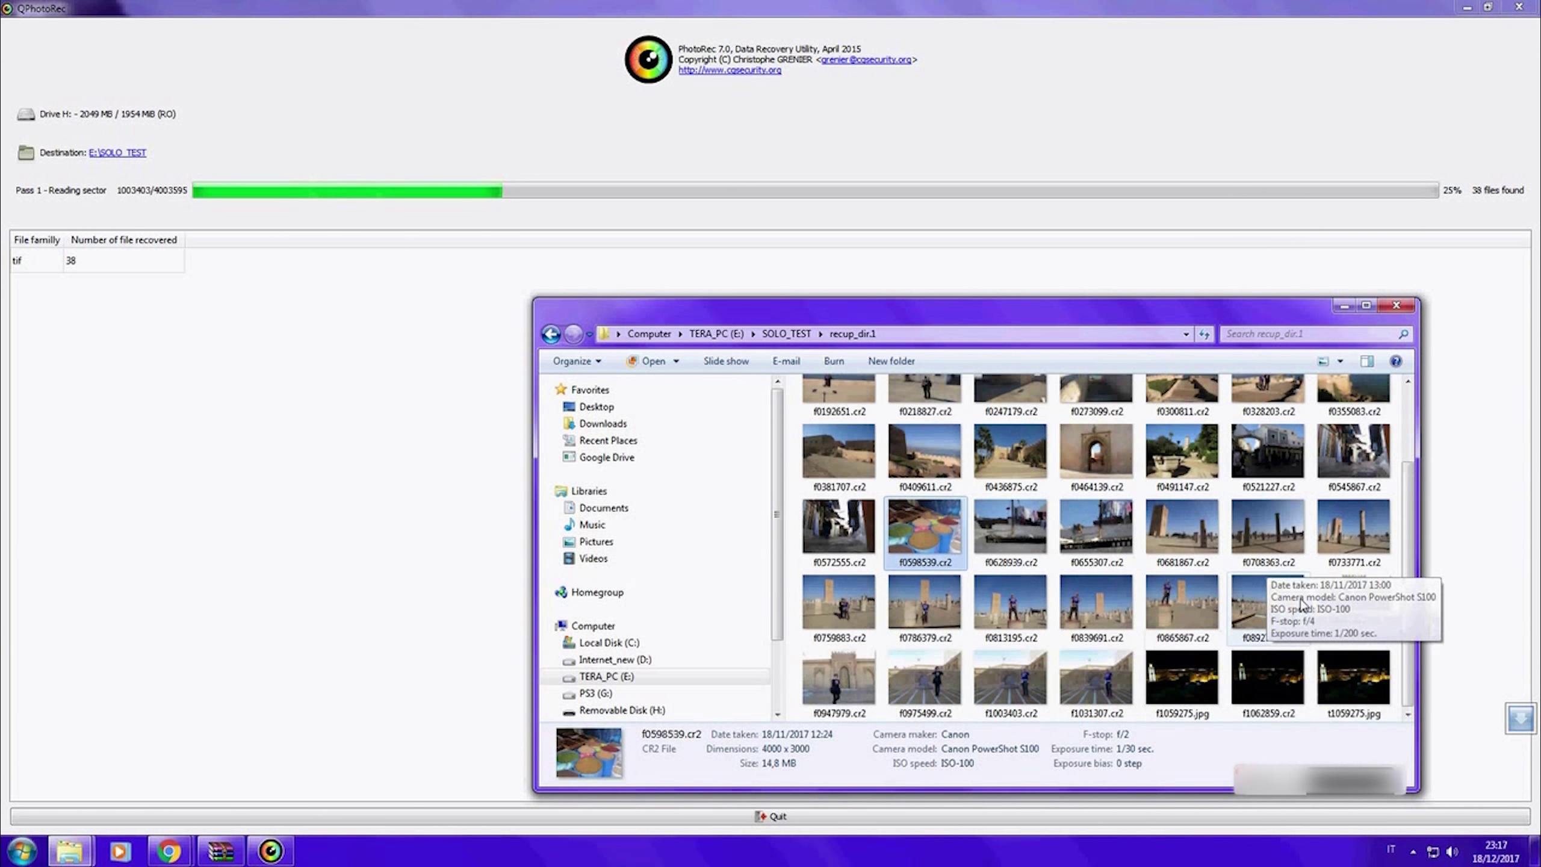
pyautogui.scroll(2, 1300, 604)
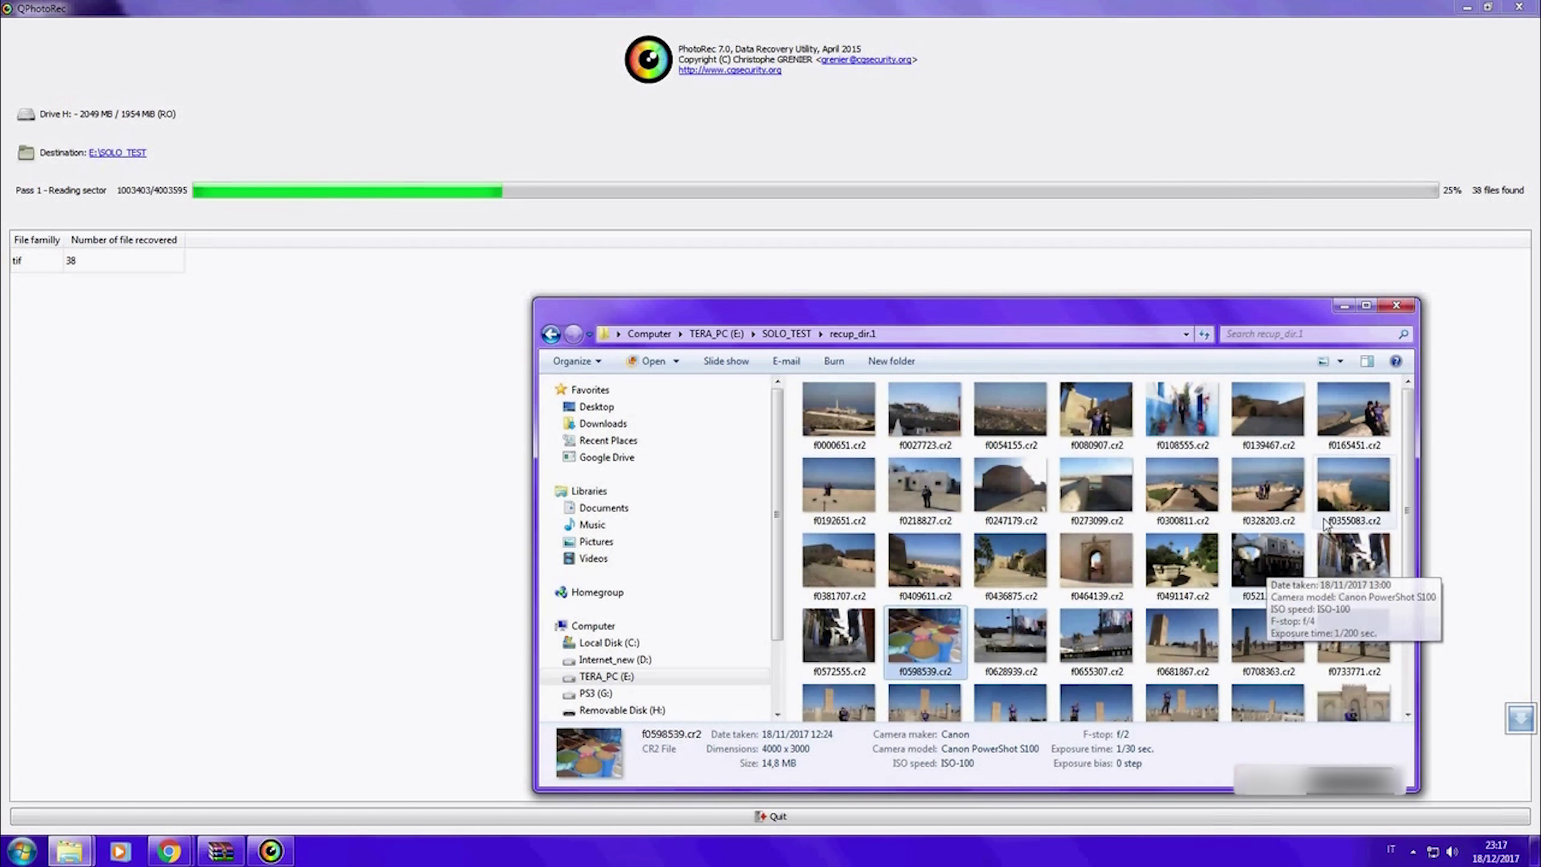
pyautogui.click(1343, 305)
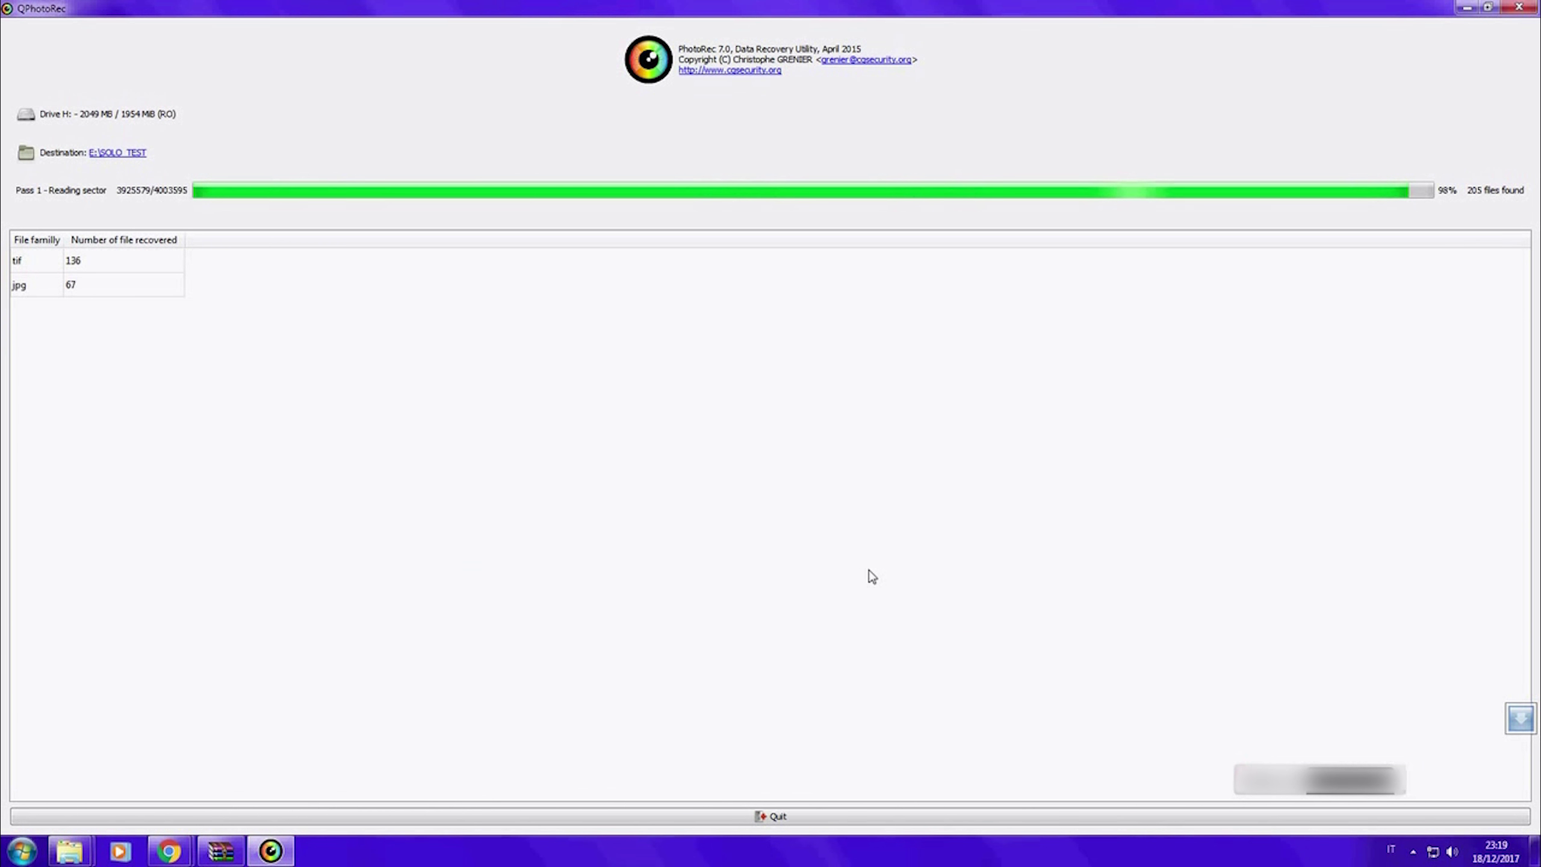